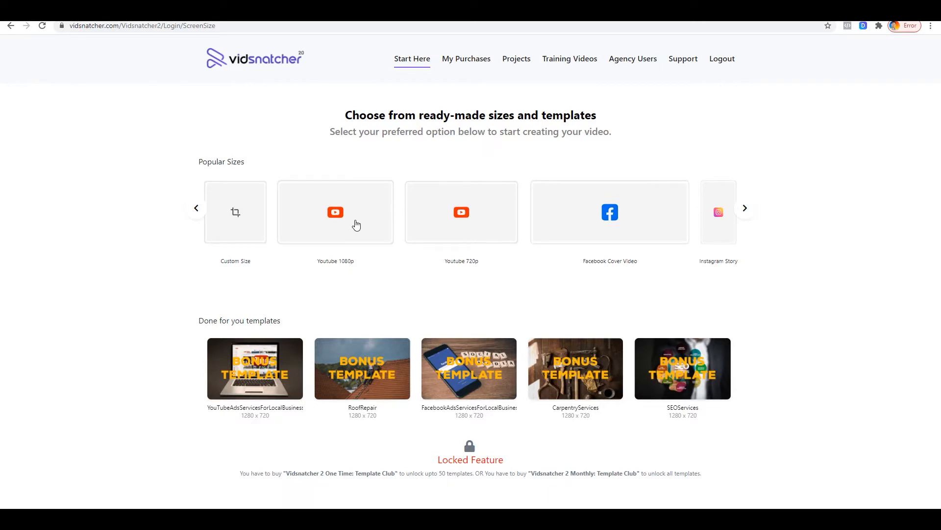
# Start a new video project in the ready-made Youtube 1080p size.
pyautogui.click(357, 225)
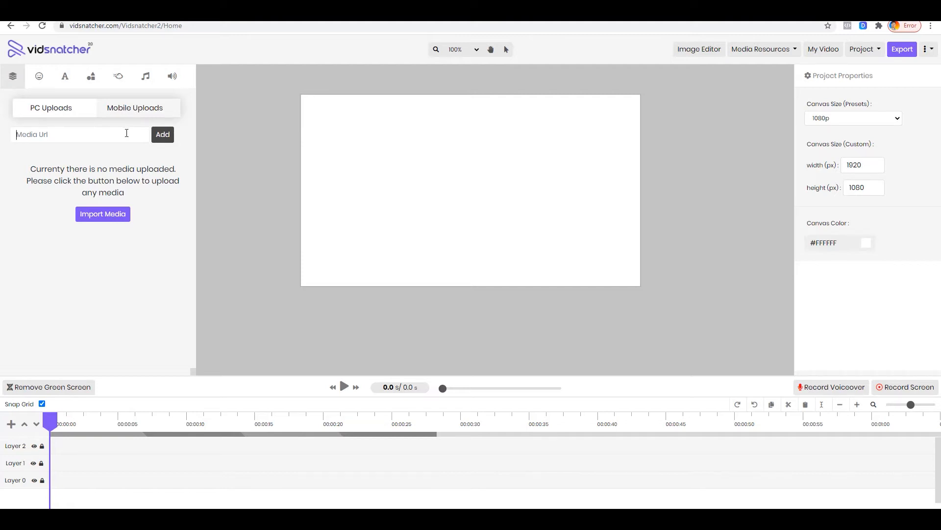
# Try to import the video MVI_1890 from the Kreate folder into the project media.
pyautogui.click(109, 216)
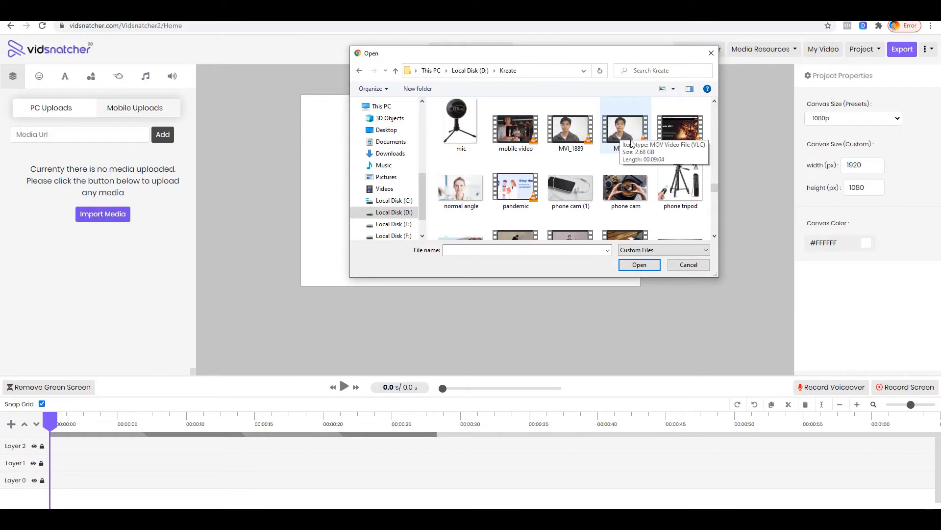
pyautogui.click(625, 135)
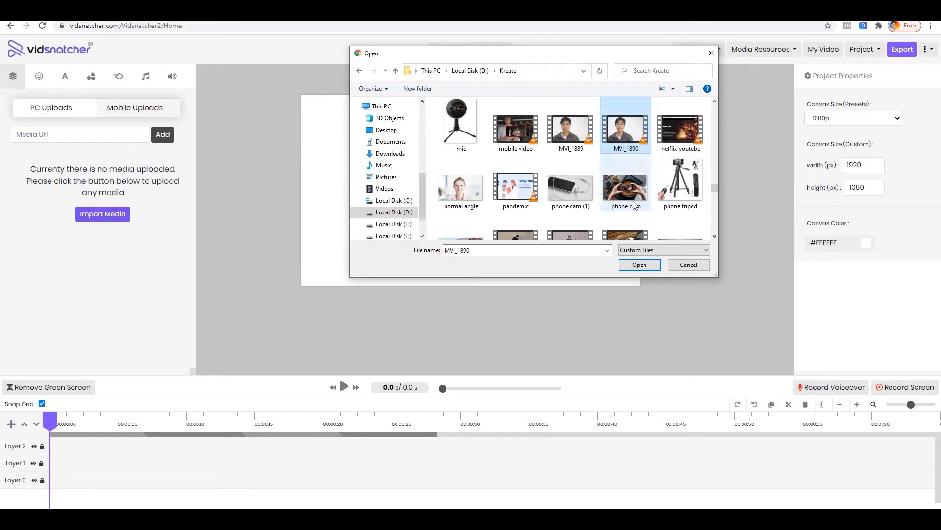
pyautogui.click(639, 265)
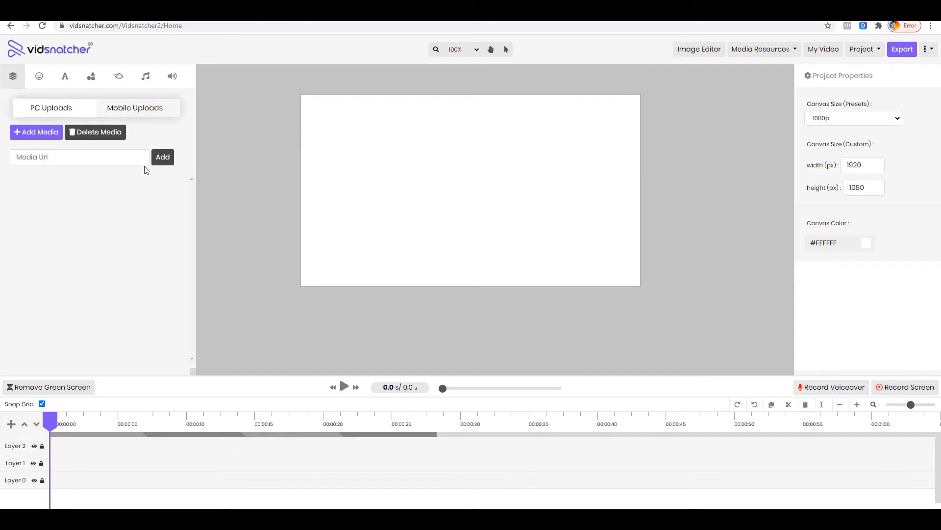
# Add the video "low angle 1" from the Kreate folder to the project media.
pyautogui.click(39, 135)
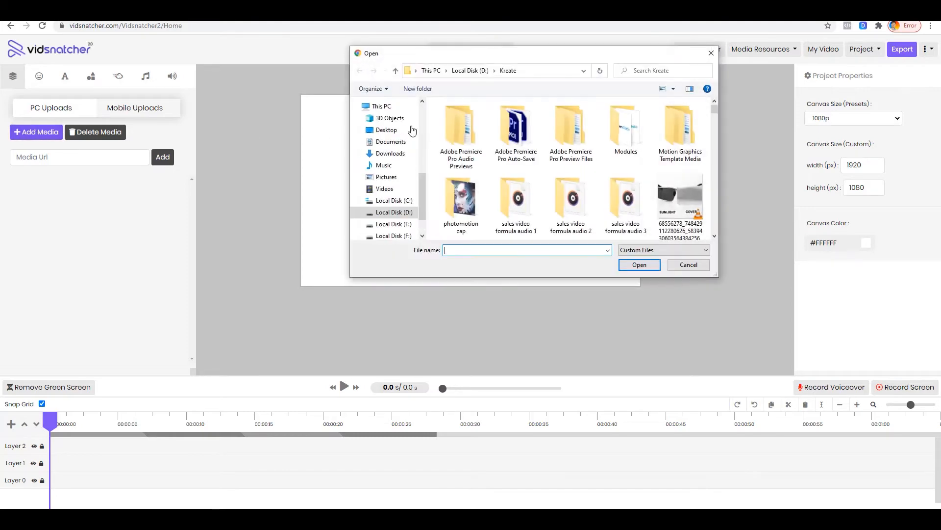
pyautogui.scroll(-3, 615, 173)
pyautogui.scroll(-2, 614, 172)
pyautogui.scroll(-10, 613, 172)
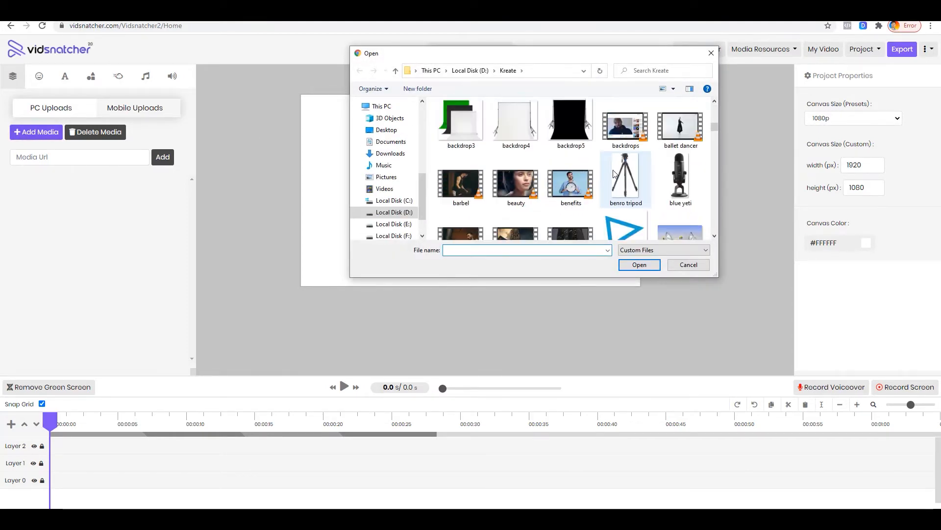
pyautogui.scroll(1, 616, 170)
pyautogui.scroll(-10, 615, 170)
pyautogui.scroll(-5, 615, 170)
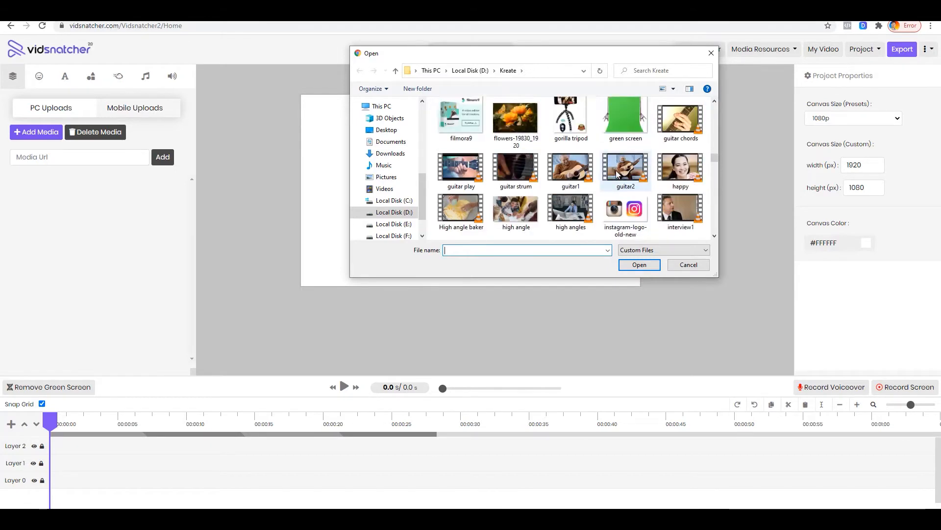
pyautogui.click(573, 179)
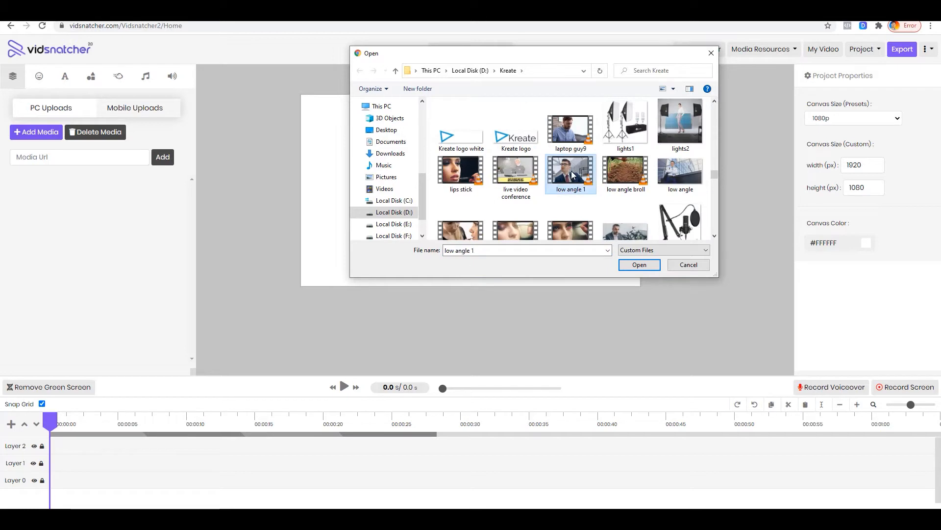
pyautogui.click(639, 265)
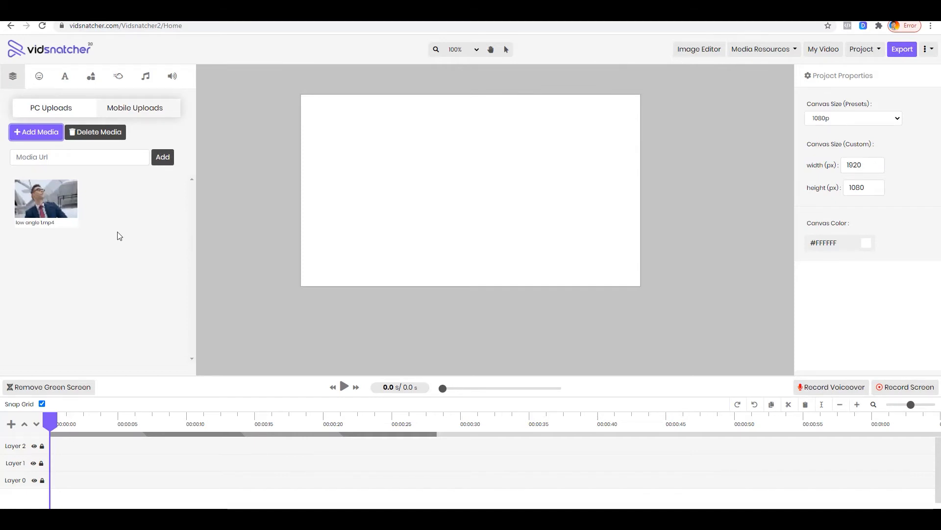
# Place the low angle 1.mp4 clip on Layer 1 at the start of the timeline.
pyautogui.moveTo(19, 213)
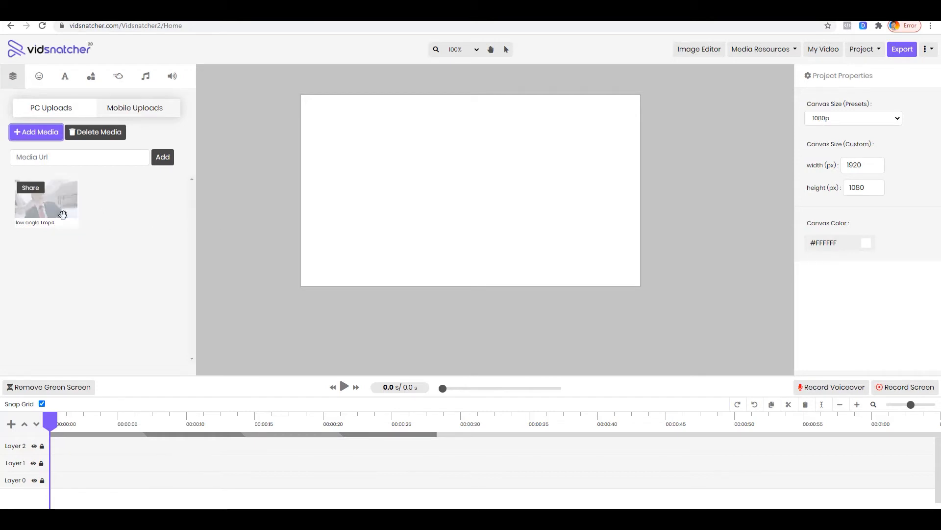
pyautogui.moveTo(49, 206)
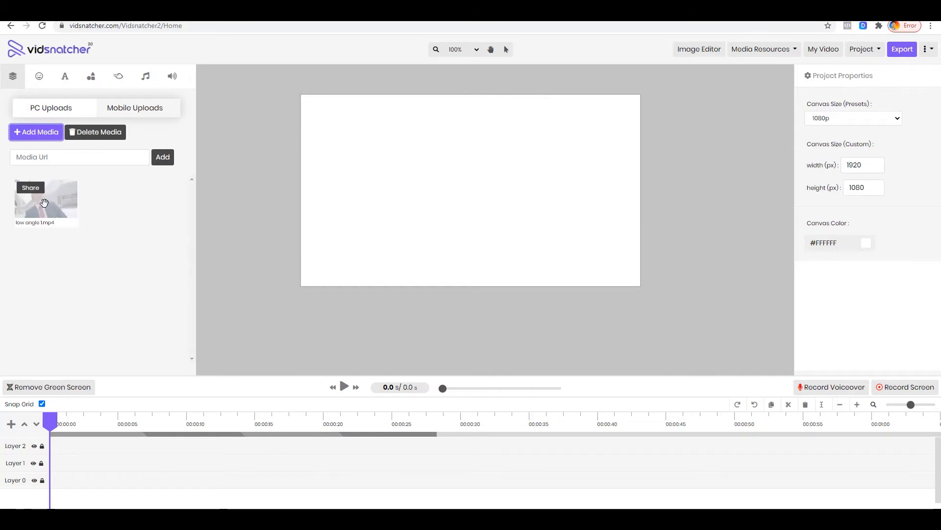
pyautogui.click(43, 200)
pyautogui.moveTo(43, 200); pyautogui.dragTo(71, 462)
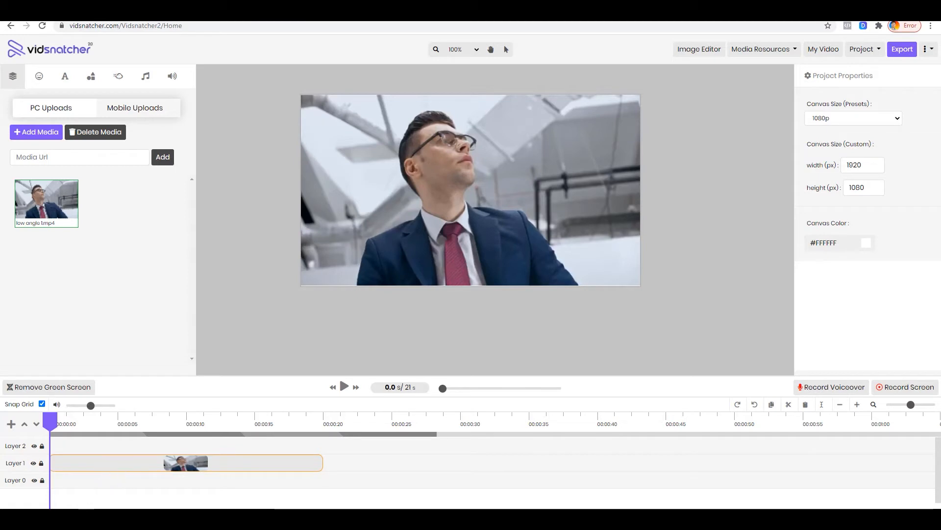
# Preview the clip at 11 s and trim its end so the video lasts about 20 s.
pyautogui.moveTo(47, 424); pyautogui.dragTo(198, 425)
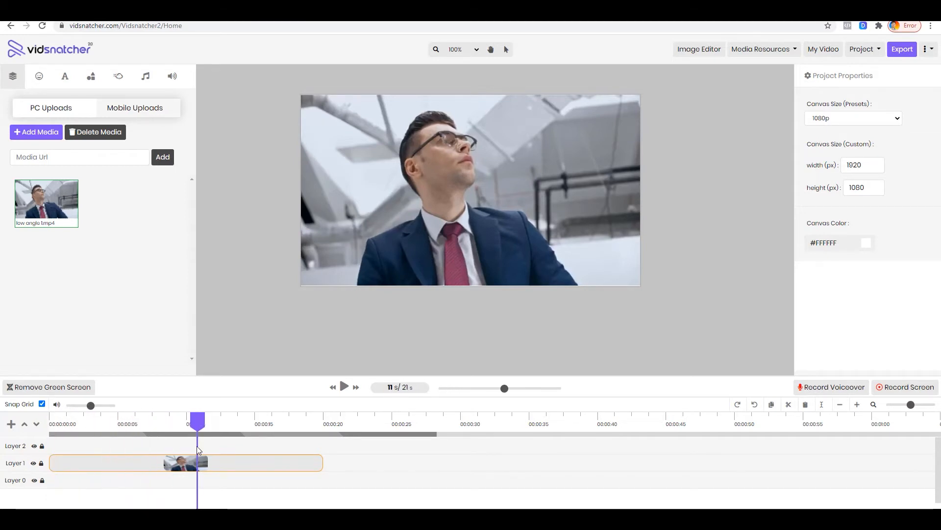
pyautogui.click(51, 464)
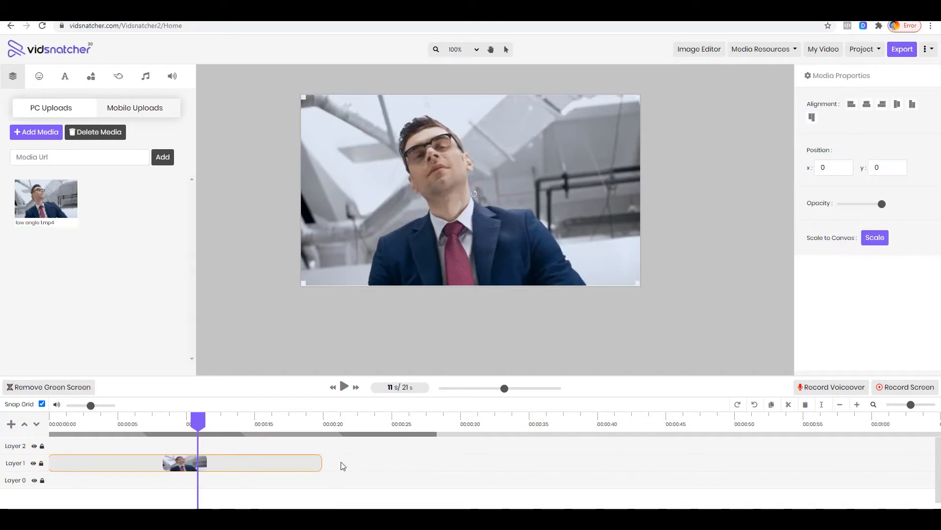
pyautogui.moveTo(320, 463)
pyautogui.mouseDown()
pyautogui.moveTo(258, 463)
pyautogui.moveTo(310, 463)
pyautogui.mouseUp()
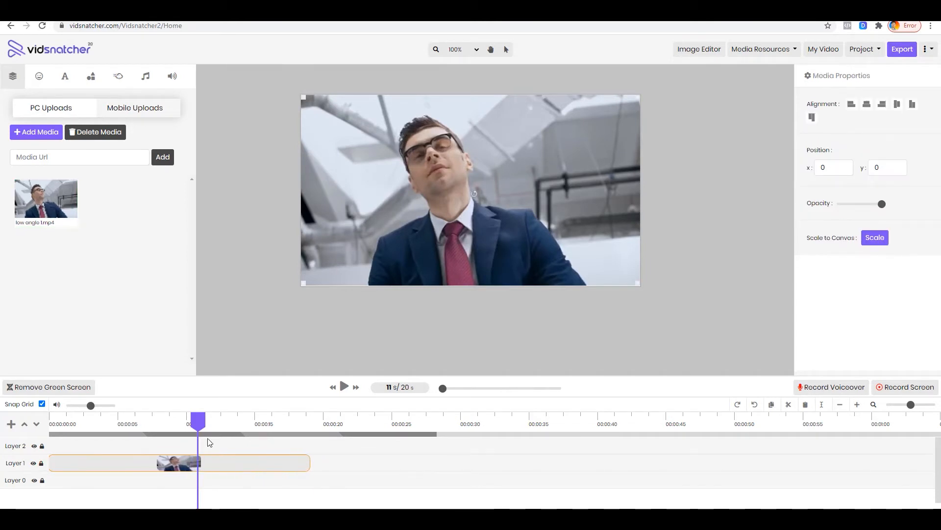
# Split the Layer 1 clip in two at the 9 s mark.
pyautogui.moveTo(194, 427); pyautogui.dragTo(181, 429)
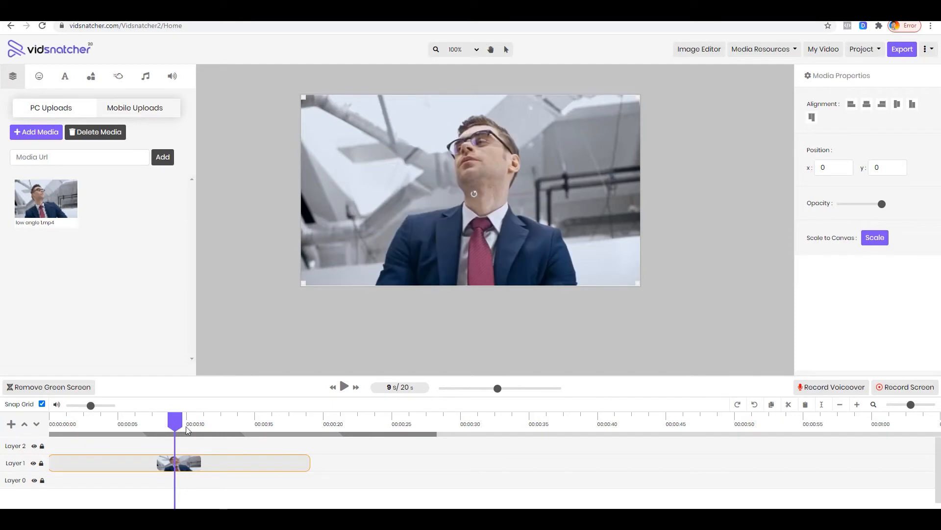
pyautogui.click(823, 410)
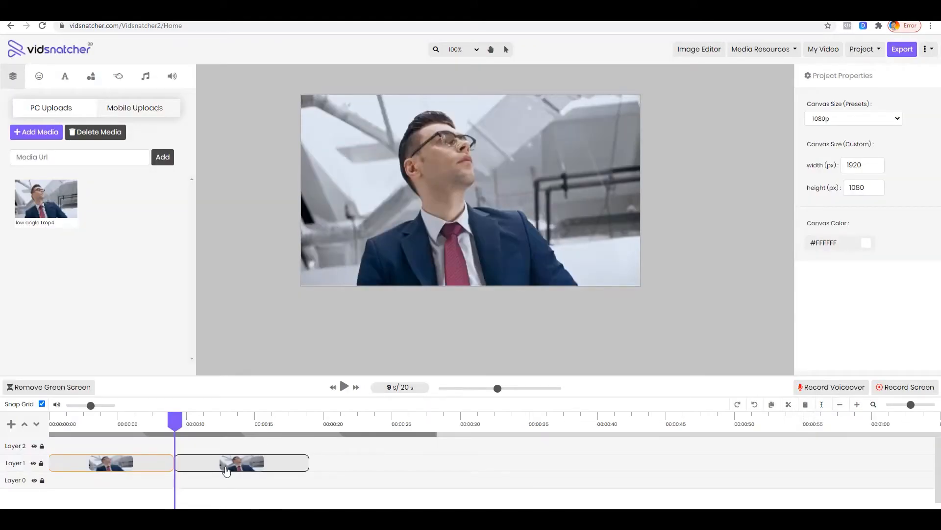
pyautogui.click(227, 471)
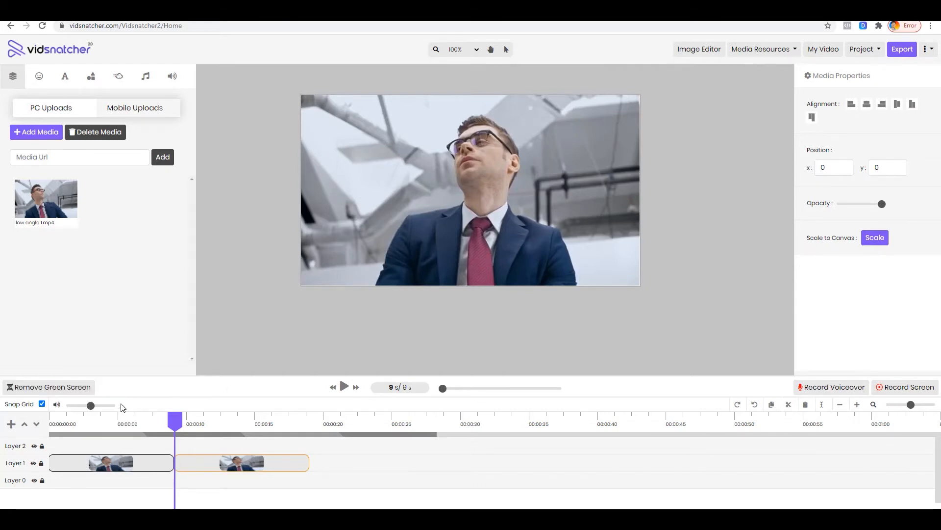
pyautogui.moveTo(911, 405)
pyautogui.mouseDown()
pyautogui.moveTo(889, 405)
pyautogui.moveTo(911, 405)
pyautogui.mouseUp()
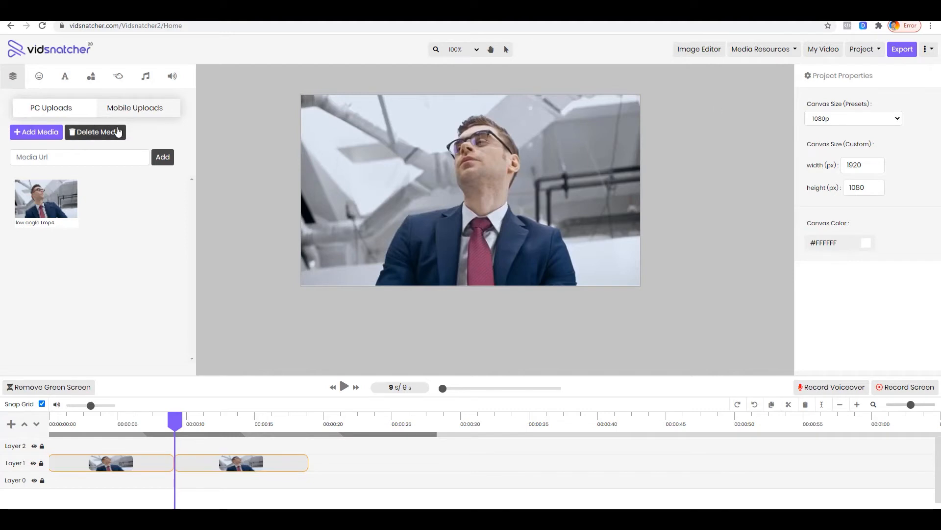
# Browse the simple icons and add the yen coin icon to Layer 0 at the 9 s mark.
pyautogui.click(39, 77)
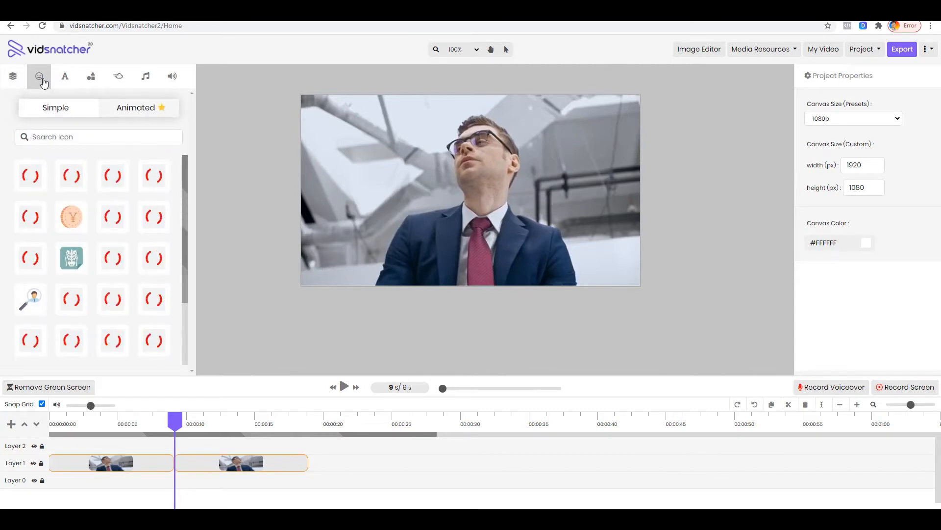
pyautogui.scroll(-2, 121, 220)
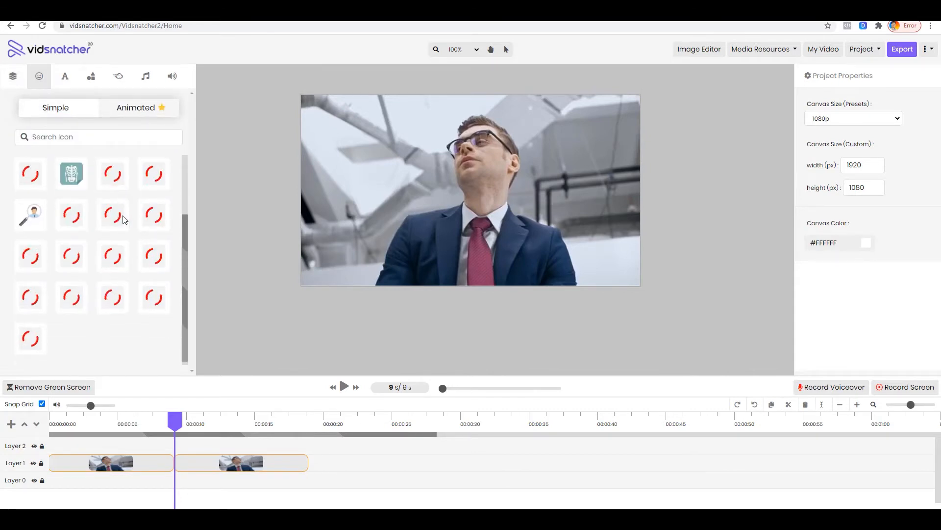
pyautogui.scroll(2, 124, 219)
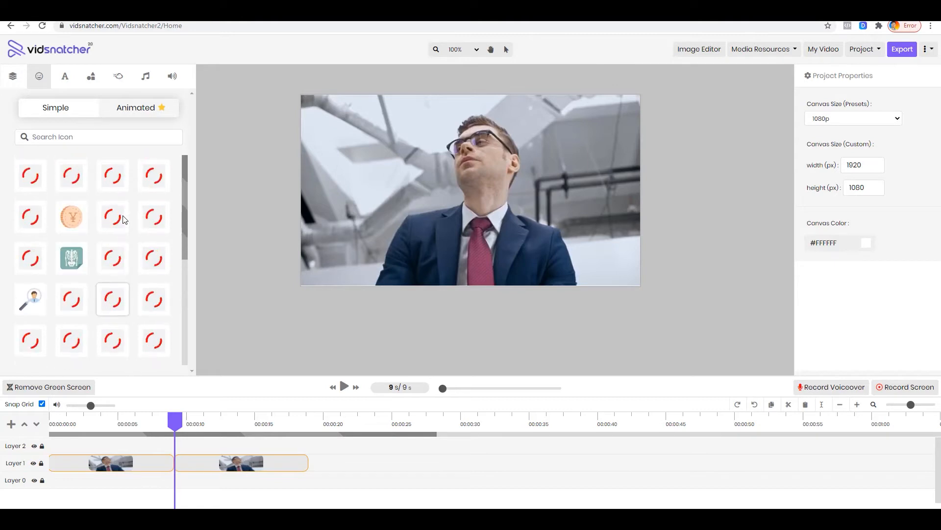
pyautogui.scroll(-1, 109, 244)
pyautogui.scroll(-2, 109, 243)
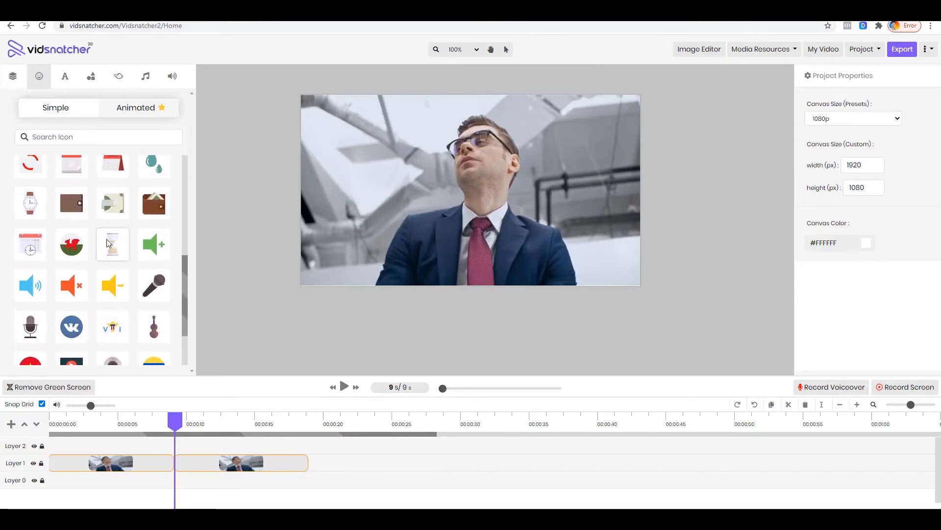
pyautogui.scroll(2, 109, 244)
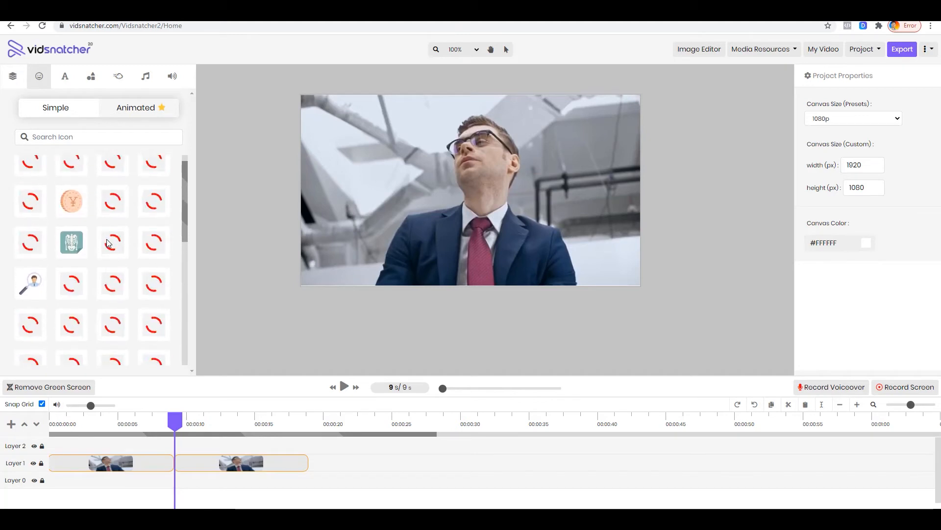
pyautogui.click(69, 198)
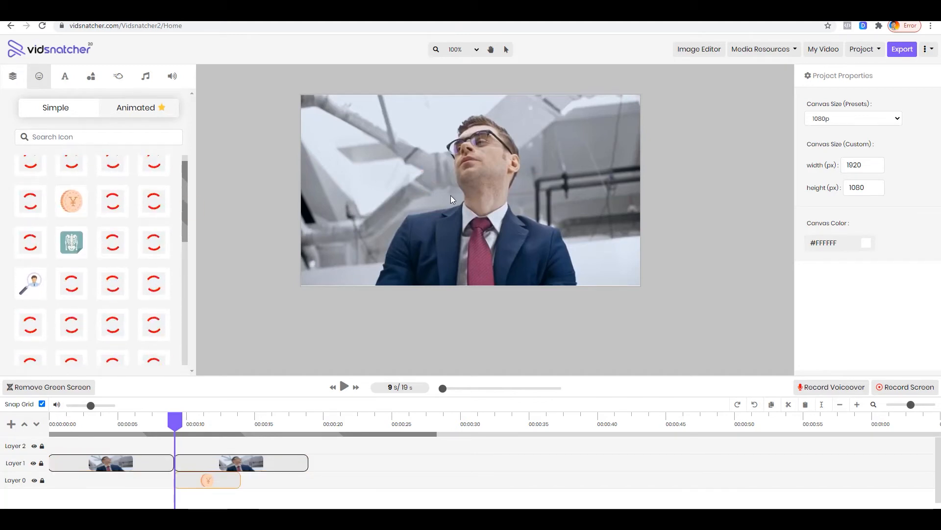
# Add the red calendar icon to Layer 2 at the 9 s mark.
pyautogui.scroll(-5, 153, 227)
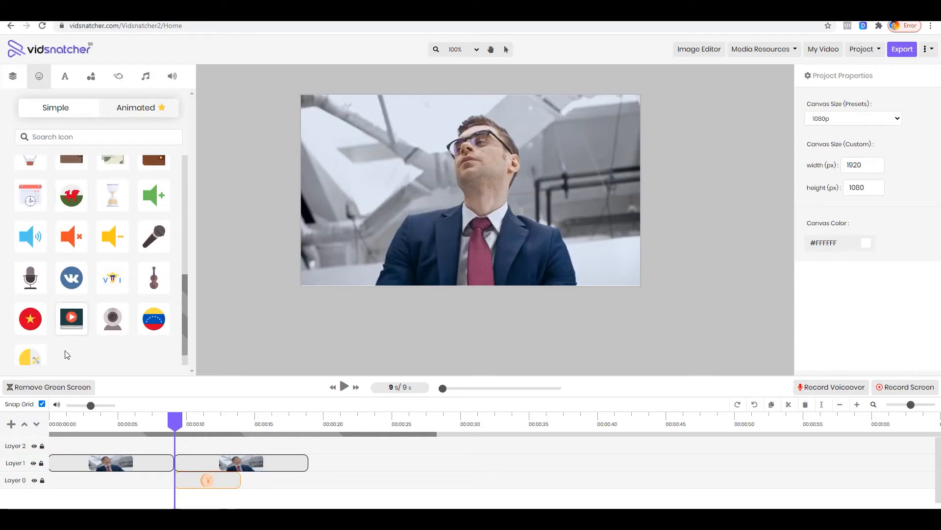
pyautogui.scroll(2, 70, 217)
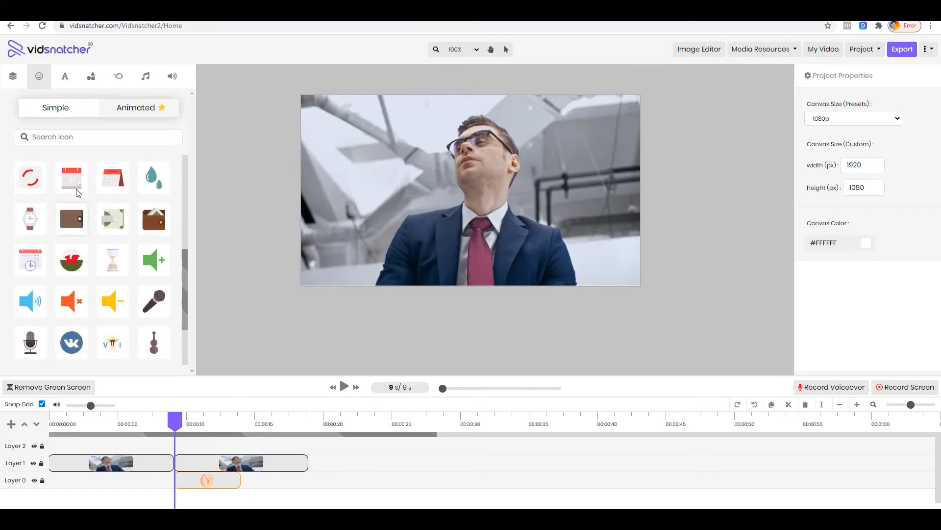
pyautogui.moveTo(70, 178); pyautogui.dragTo(377, 182)
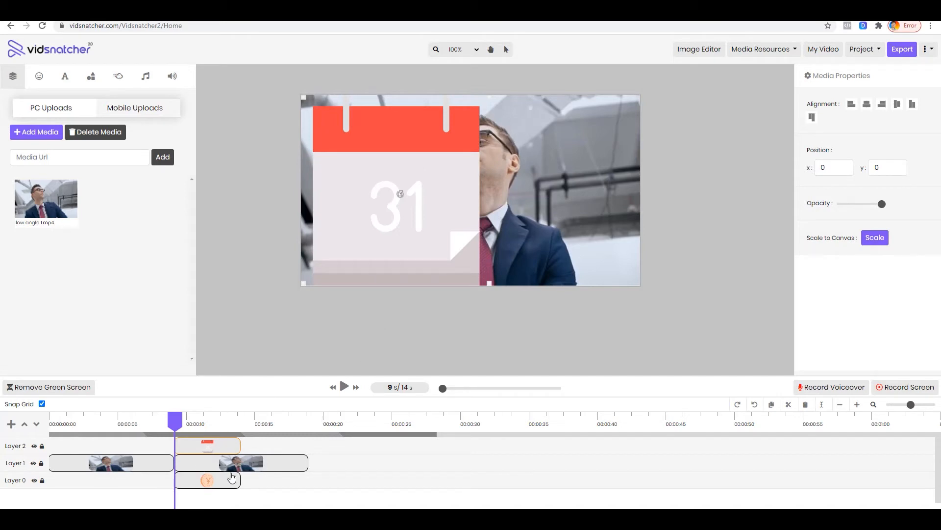
# Move the yen coin to Layer 2 above the first clip, shrink it and position it at about x 63, y 146 in the frame.
pyautogui.moveTo(224, 487); pyautogui.dragTo(140, 423)
pyautogui.moveTo(395, 156); pyautogui.dragTo(436, 165)
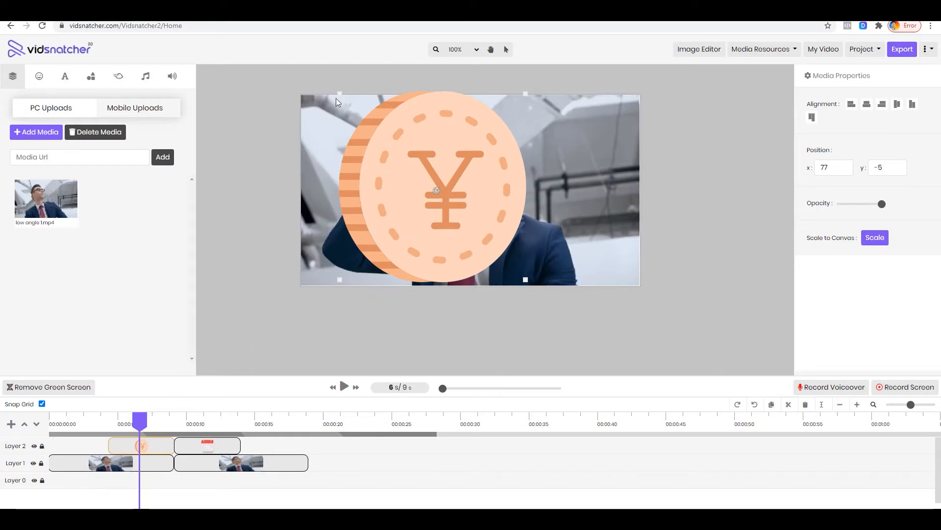
pyautogui.moveTo(338, 94); pyautogui.dragTo(368, 194)
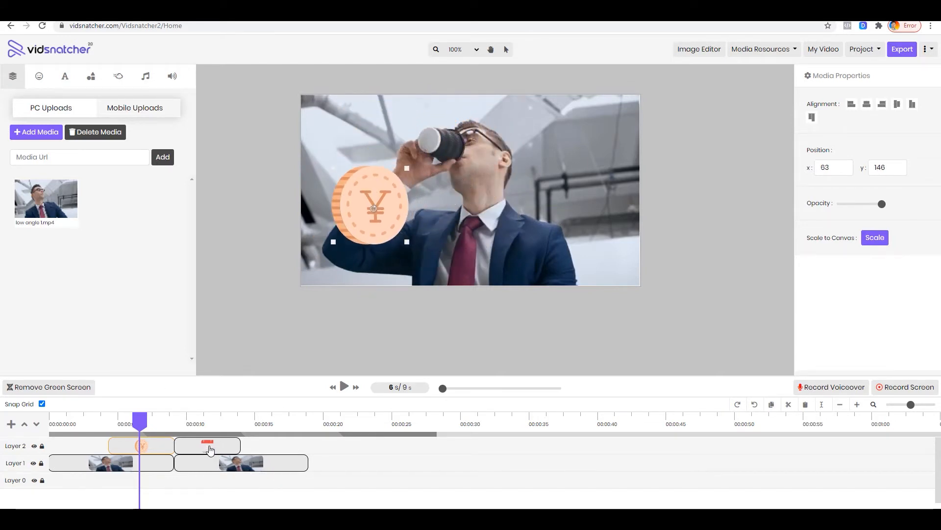
# Add a new timeline layer and move the calendar icon onto Layer 3 directly above the yen coin.
pyautogui.click(13, 426)
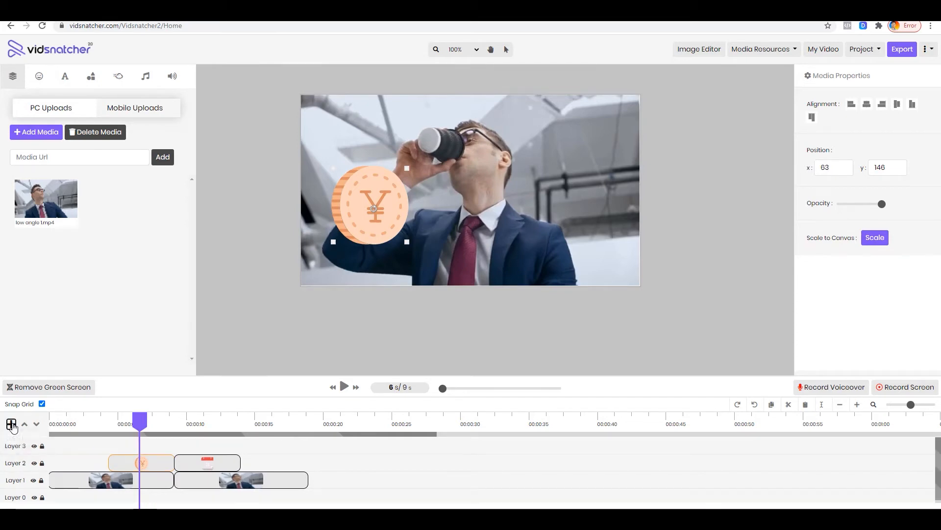
pyautogui.moveTo(215, 463); pyautogui.dragTo(149, 448)
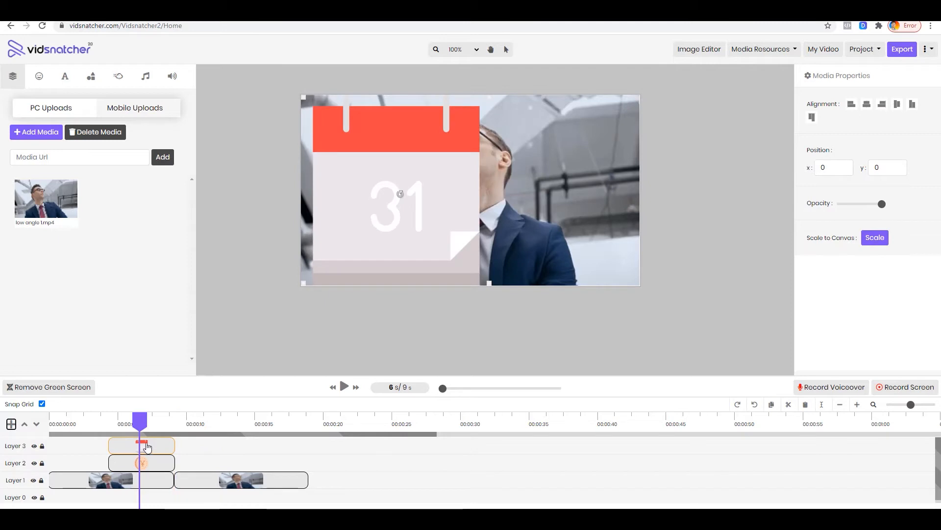
# Shrink the calendar icon to about half size and position it at about x 449, y 113, beside the man.
pyautogui.moveTo(364, 130); pyautogui.dragTo(482, 124)
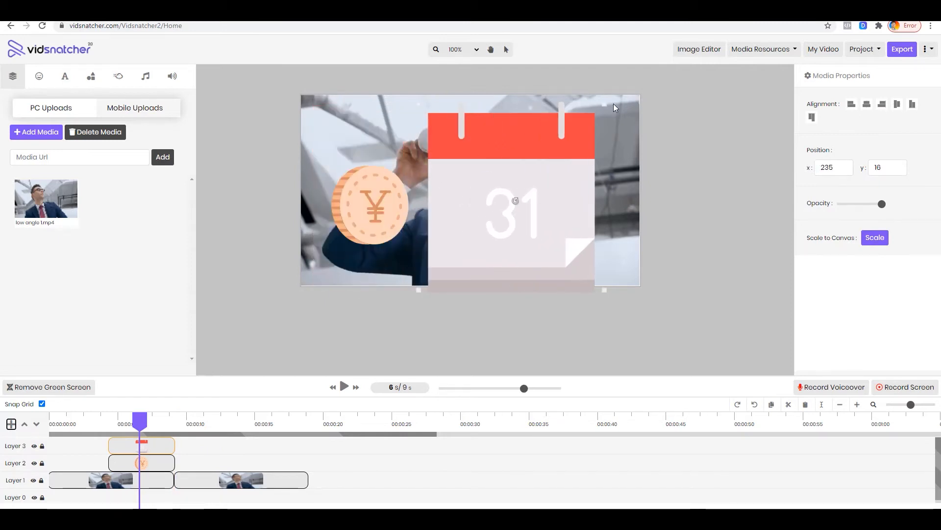
pyautogui.moveTo(604, 106); pyautogui.dragTo(515, 189)
pyautogui.moveTo(452, 230); pyautogui.dragTo(554, 193)
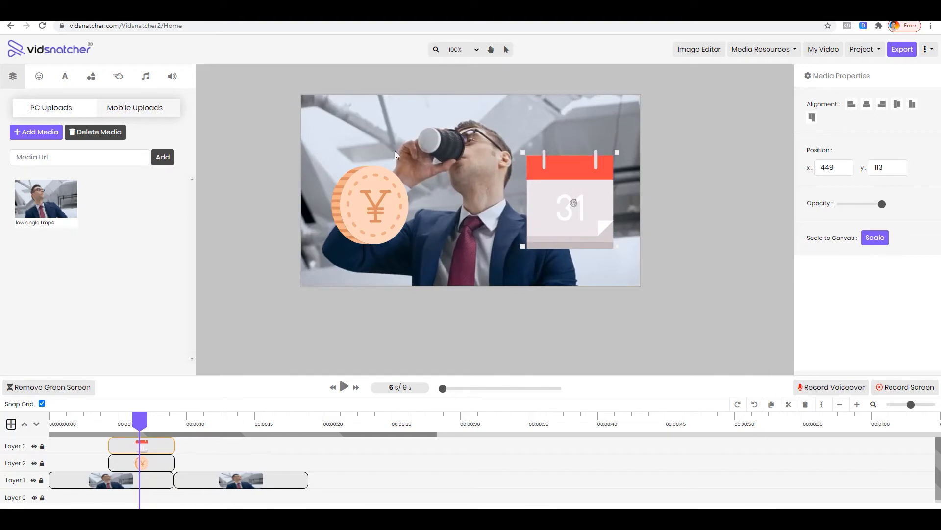
# Add the text "Title", create a new timeline layer and place the text clip on Layer 4 directly above the calendar icon.
pyautogui.click(67, 79)
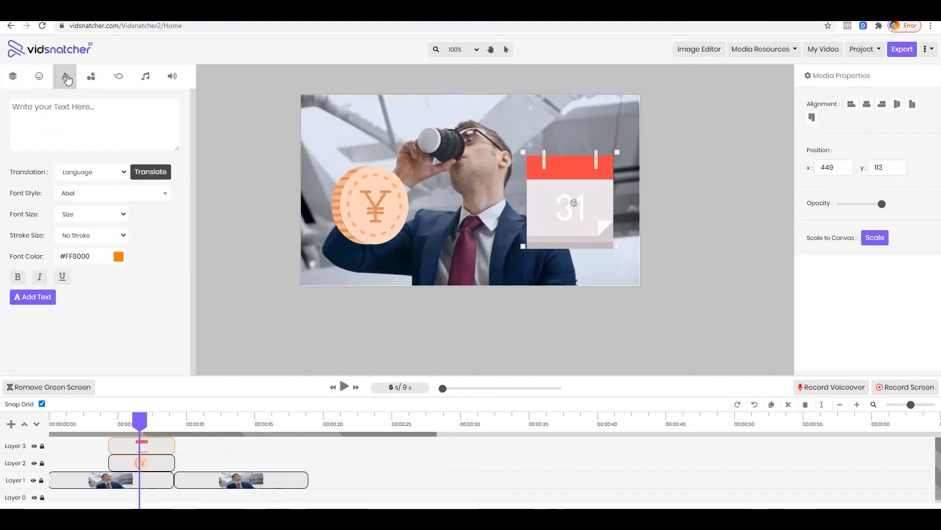
pyautogui.click(96, 106)
pyautogui.write('Title')
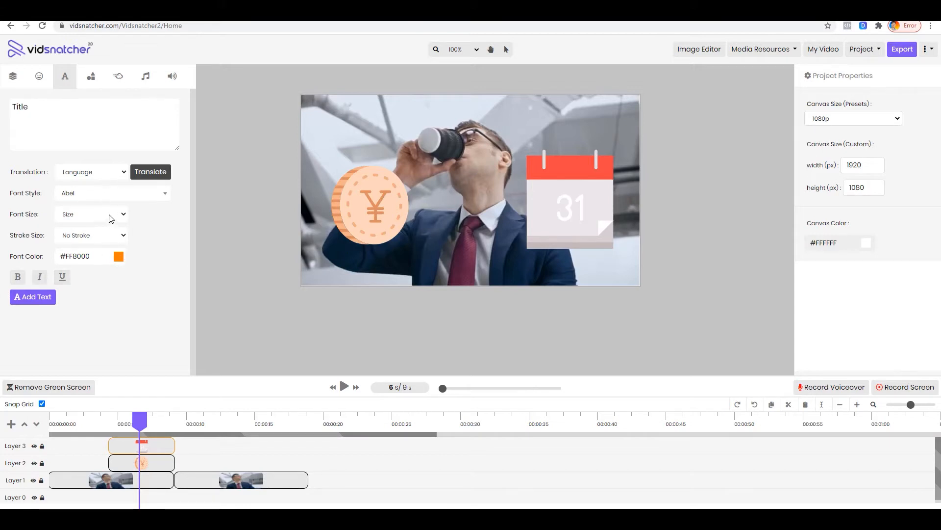
pyautogui.click(40, 297)
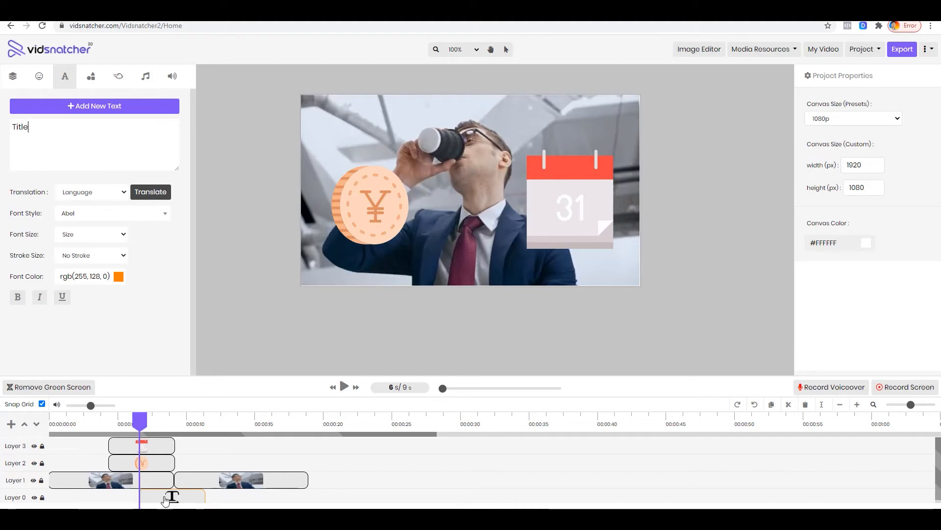
pyautogui.moveTo(177, 499); pyautogui.dragTo(206, 447)
pyautogui.click(11, 425)
pyautogui.moveTo(203, 464); pyautogui.dragTo(136, 445)
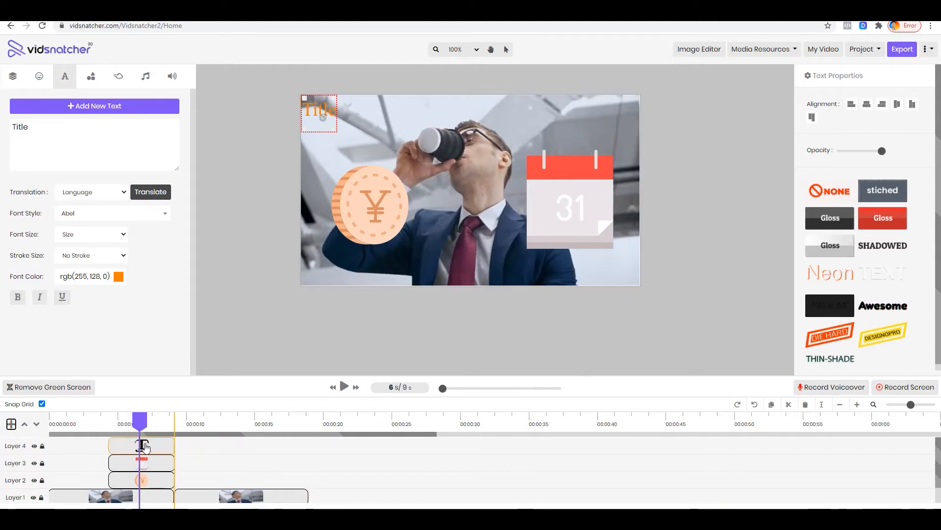
# Move the title between the yen coin and the calendar and enlarge it to roughly twice its size.
pyautogui.moveTo(320, 119); pyautogui.dragTo(459, 205)
pyautogui.click(456, 205)
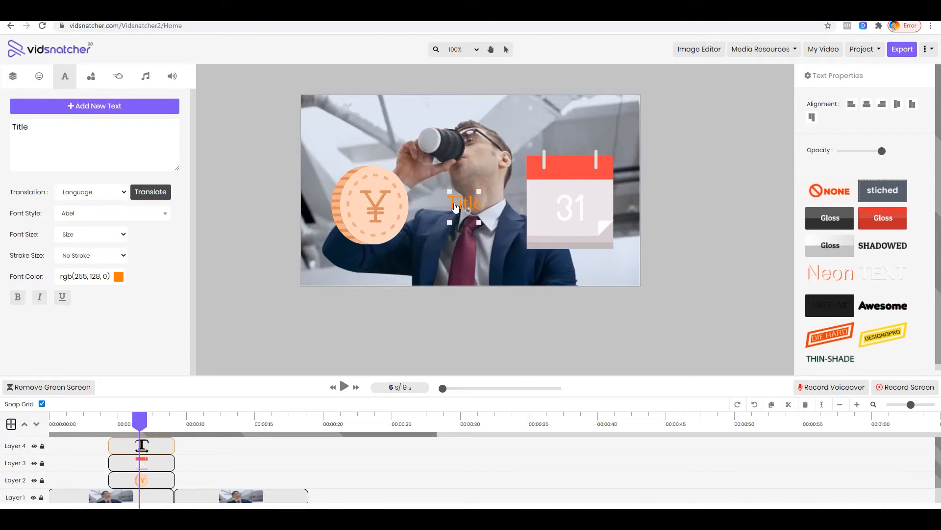
pyautogui.moveTo(479, 221)
pyautogui.mouseDown()
pyautogui.moveTo(520, 239)
pyautogui.moveTo(472, 232)
pyautogui.mouseUp()
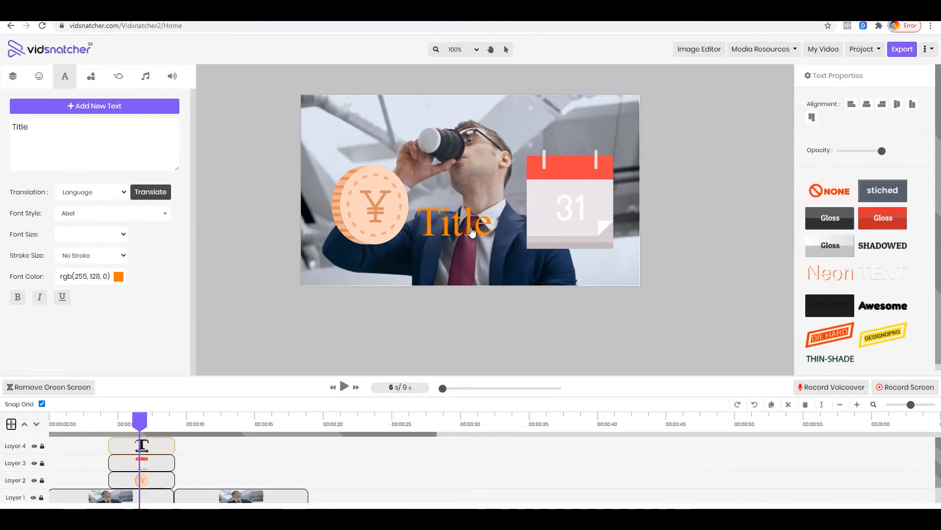
# Try the Abril Fatface font on the title before settling on Acme, and move the title slightly down over the tie.
pyautogui.click(130, 215)
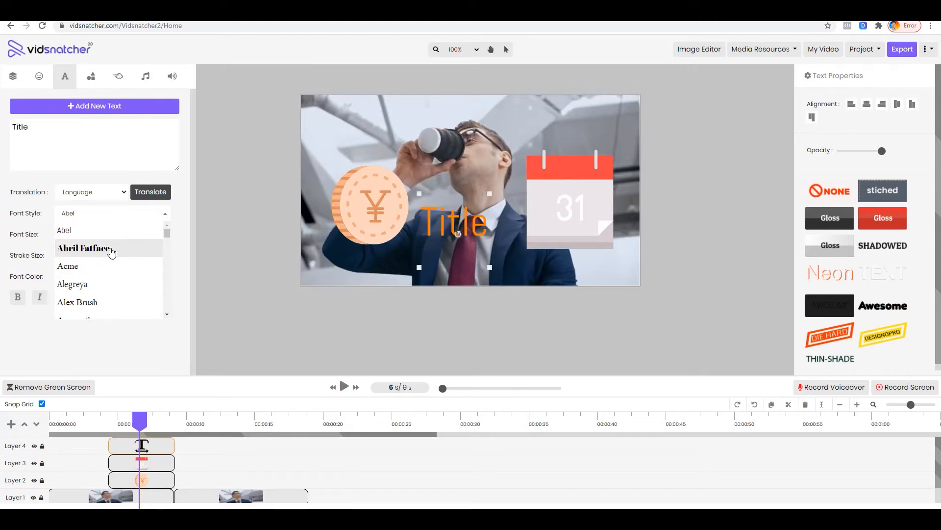
pyautogui.click(110, 250)
pyautogui.click(131, 215)
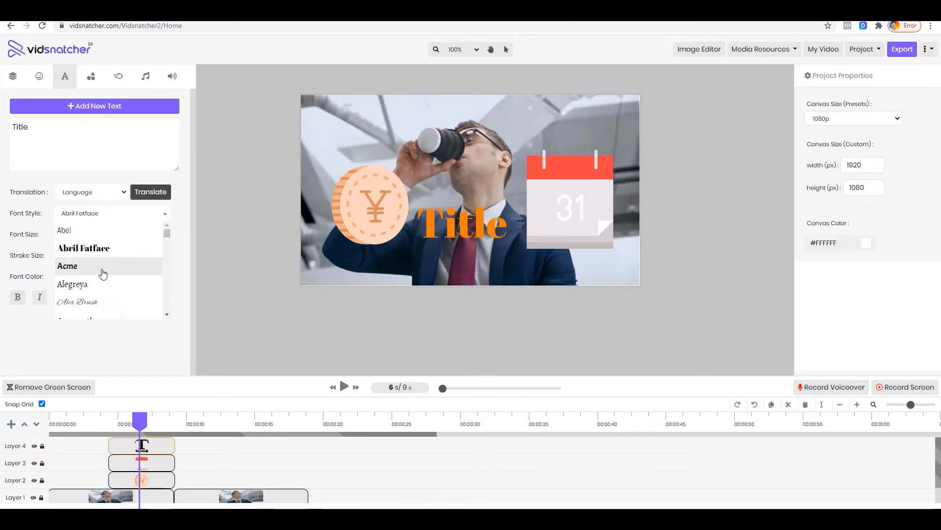
pyautogui.click(103, 267)
pyautogui.moveTo(447, 208); pyautogui.dragTo(455, 222)
# Set the title's font color to white, #FFFFFF.
pyautogui.click(120, 281)
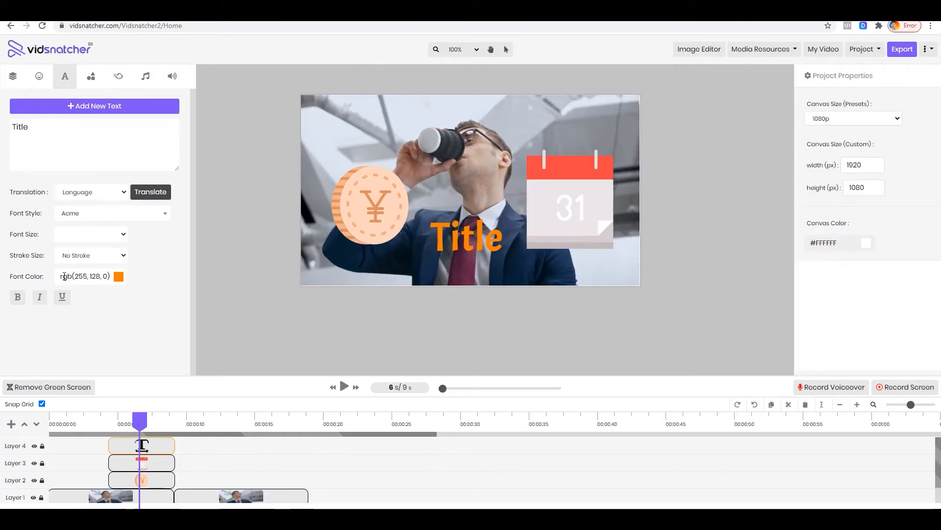
pyautogui.click(64, 276)
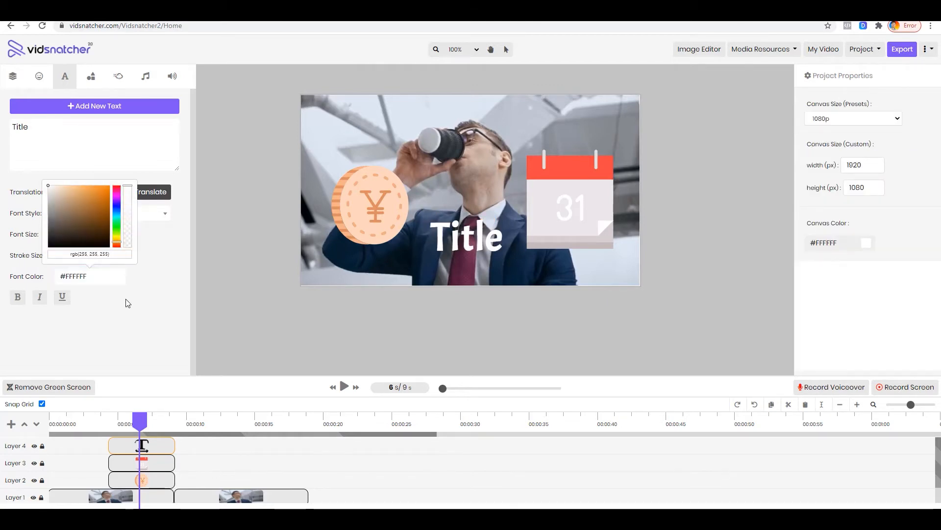
pyautogui.click(125, 299)
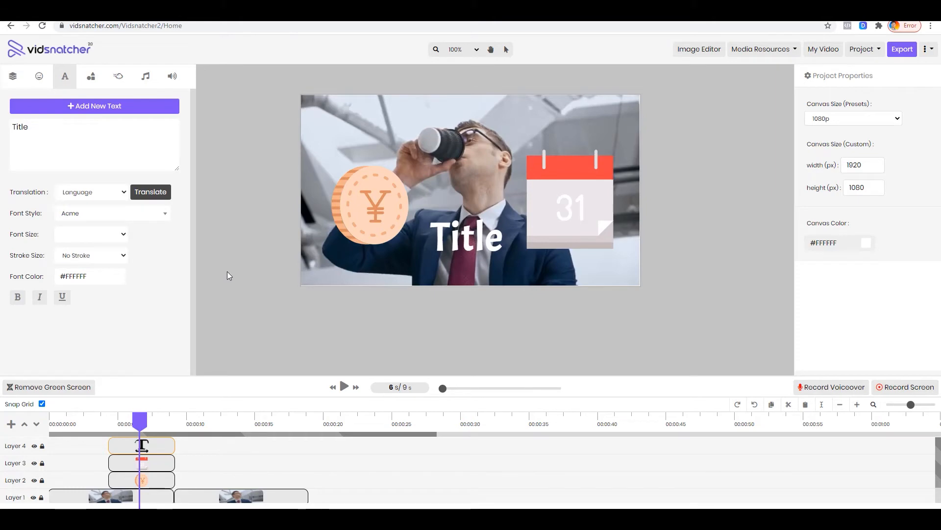
# Look over the shapes and effects, preview thelounge.mp3 in the music library and add it to the timeline.
pyautogui.click(91, 76)
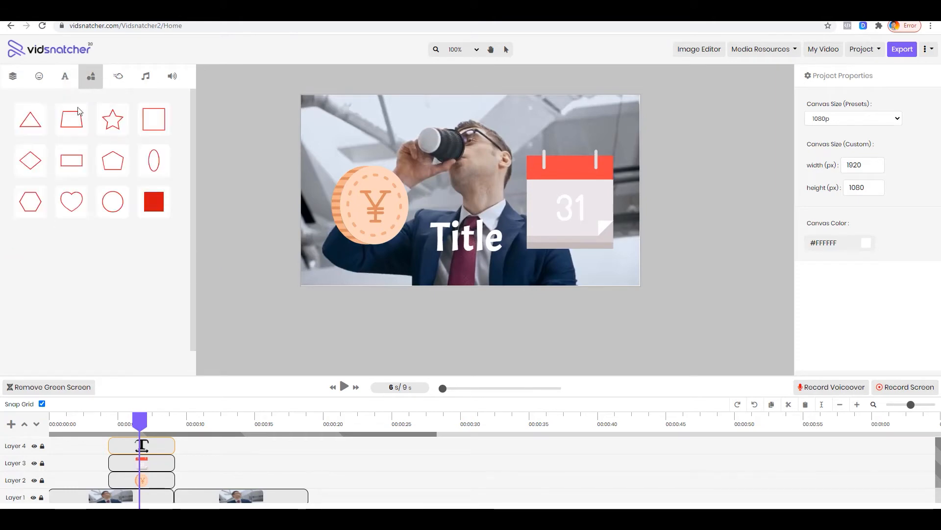
pyautogui.click(118, 76)
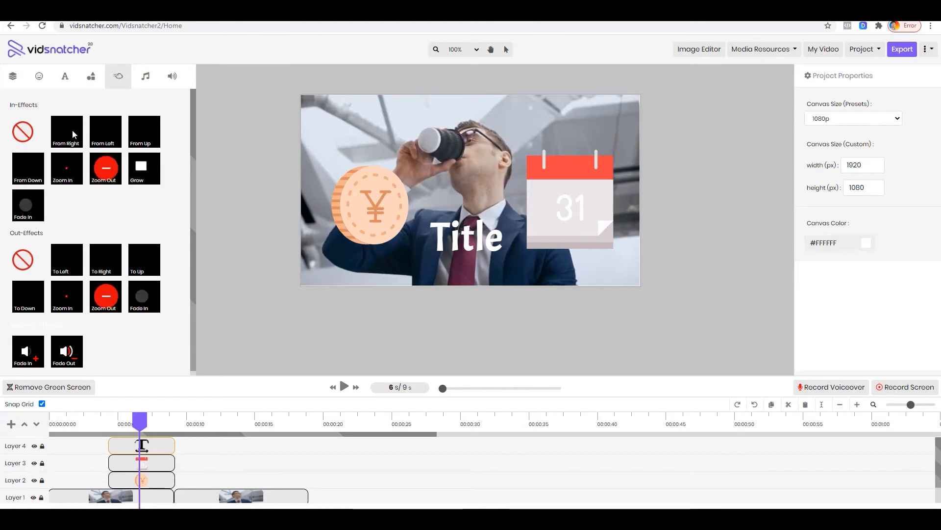
pyautogui.click(147, 79)
pyautogui.click(23, 125)
pyautogui.click(171, 126)
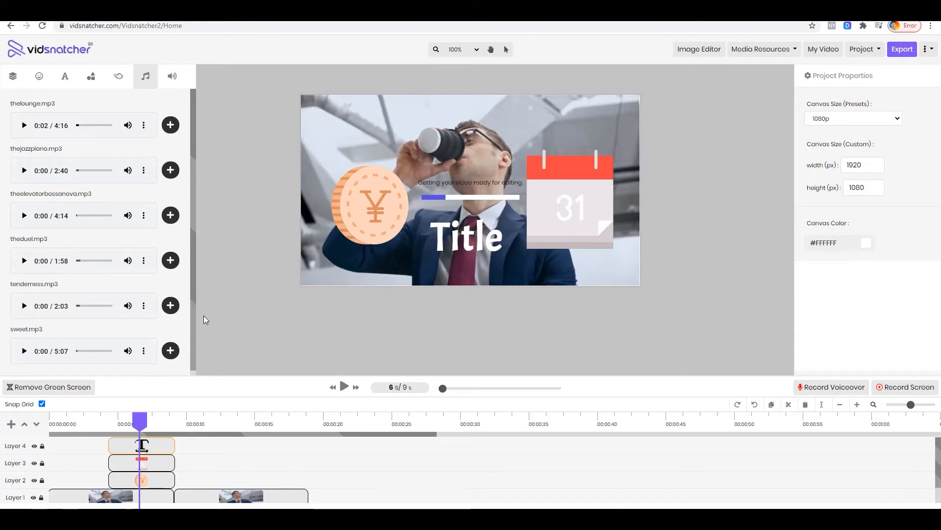
# Examine the remaining tracks in the music library, down to the end of the list.
pyautogui.scroll(-1, 133, 280)
pyautogui.scroll(-10, 133, 280)
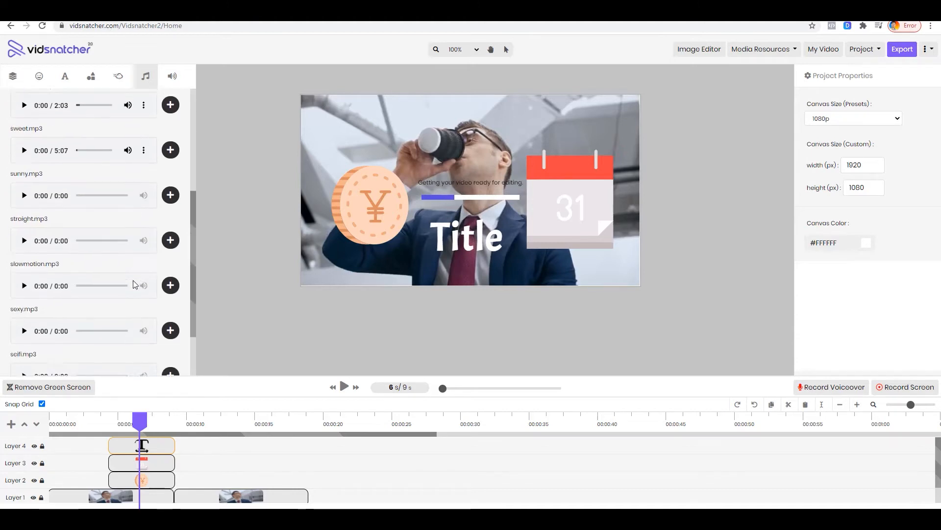
pyautogui.scroll(-3, 134, 280)
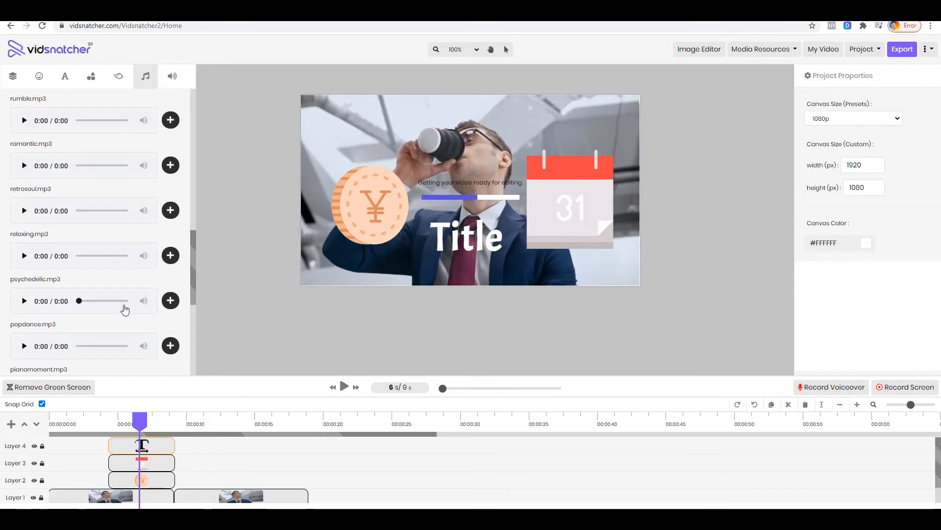
pyautogui.scroll(-5, 125, 309)
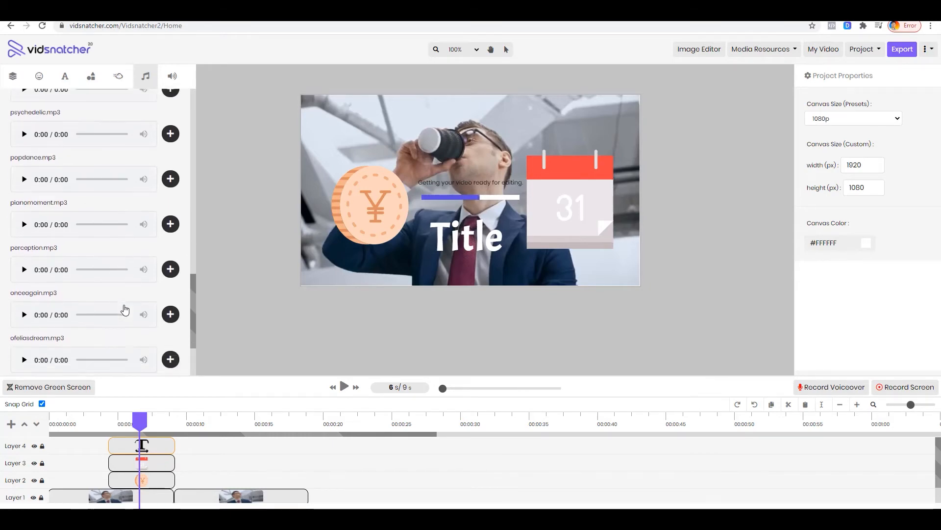
pyautogui.scroll(-5, 92, 245)
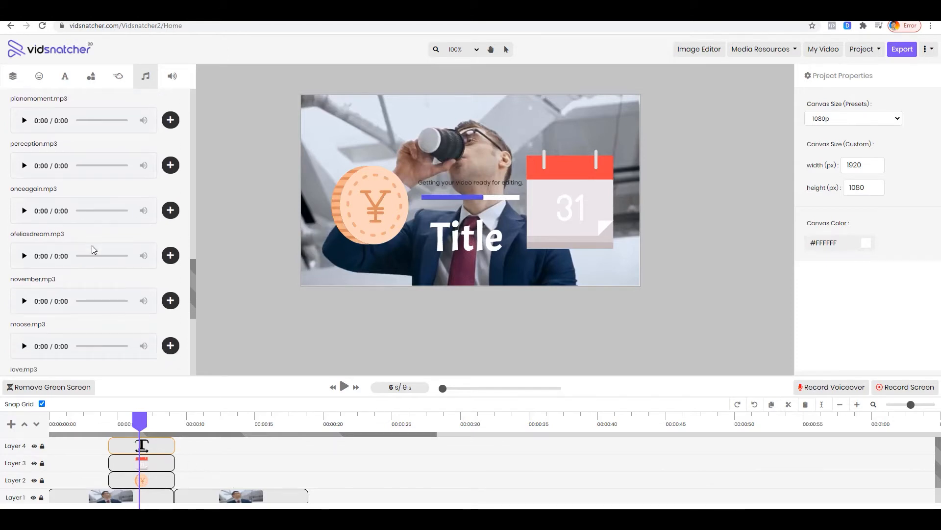
pyautogui.scroll(-6, 93, 249)
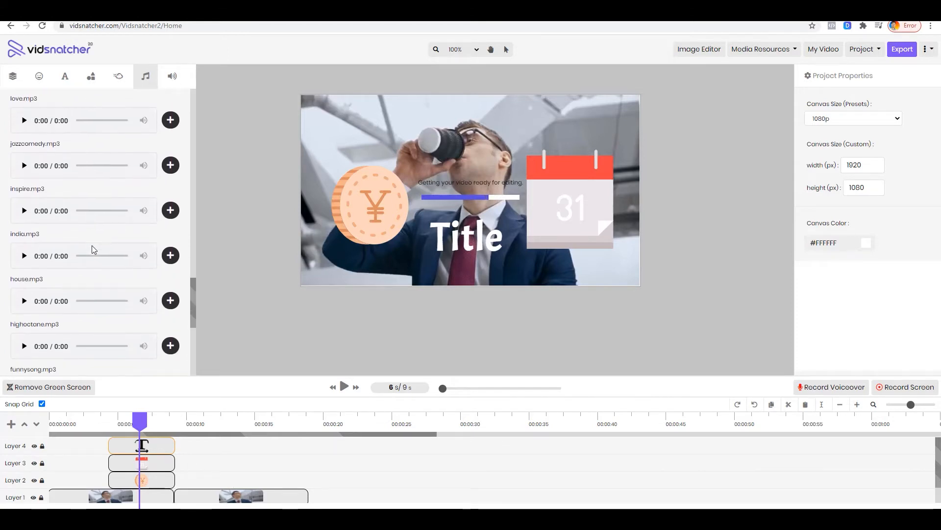
pyautogui.scroll(-6, 92, 246)
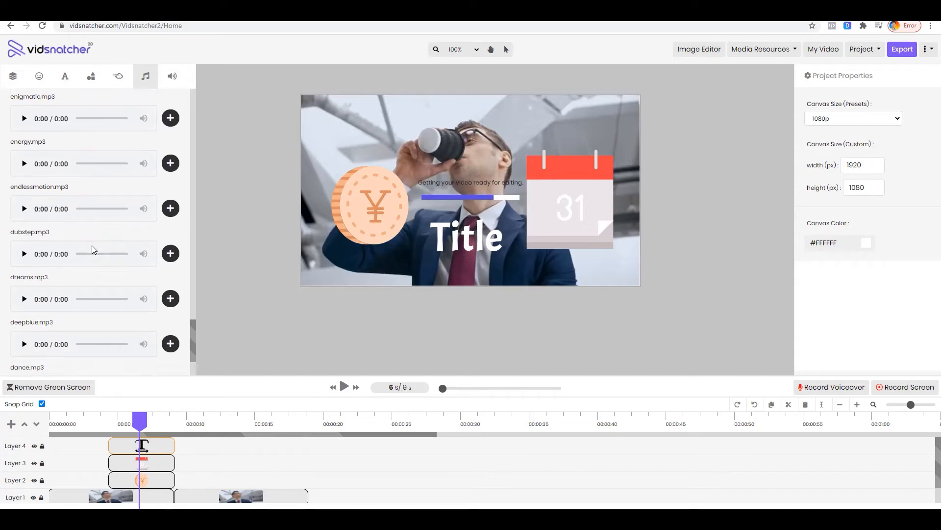
pyautogui.scroll(-3, 93, 250)
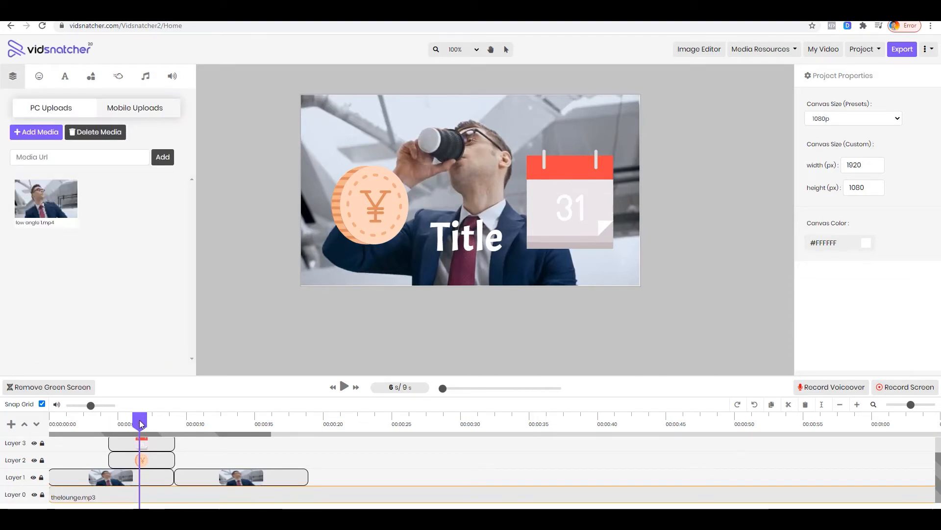
# Place the playhead at the 6 s mark and lower the volume of the thelounge.mp3 track.
pyautogui.moveTo(141, 424); pyautogui.dragTo(129, 422)
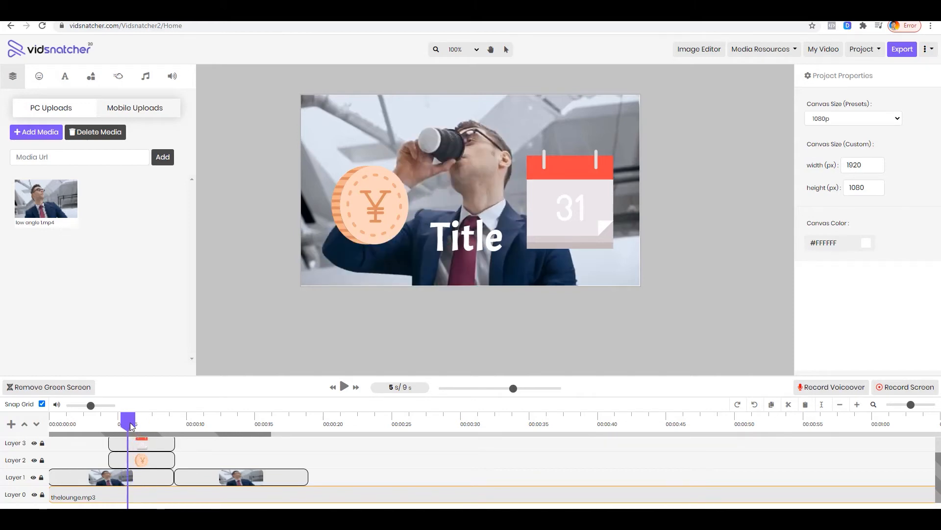
pyautogui.rightClick(141, 499)
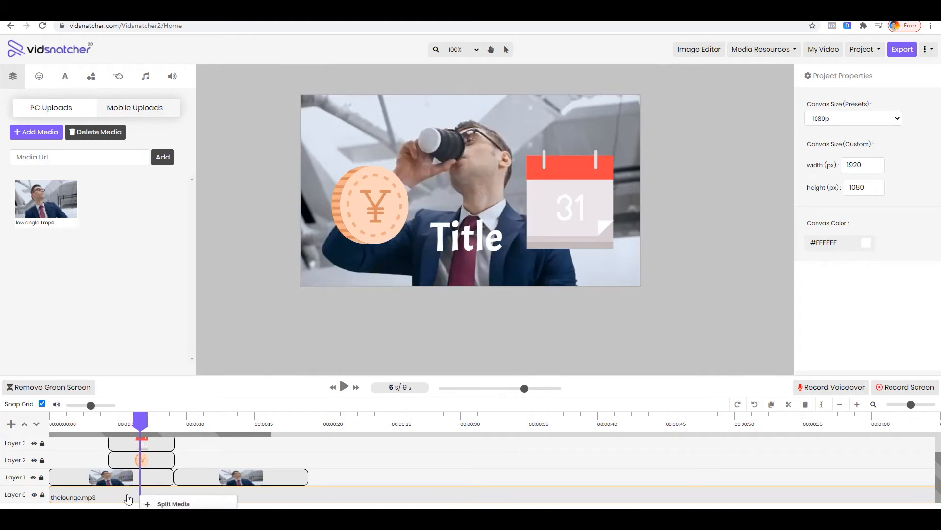
pyautogui.hotkey('ctrl', 'a')
pyautogui.click(141, 301)
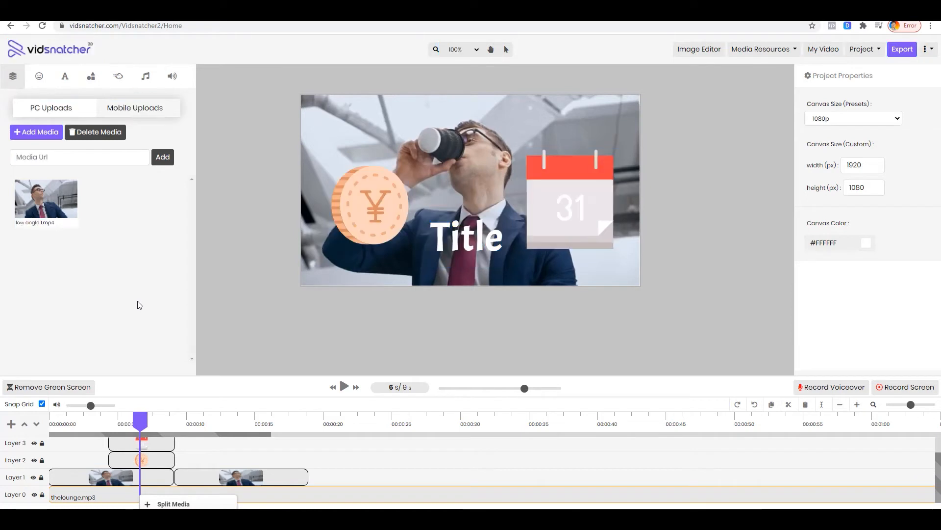
pyautogui.moveTo(90, 407); pyautogui.dragTo(76, 409)
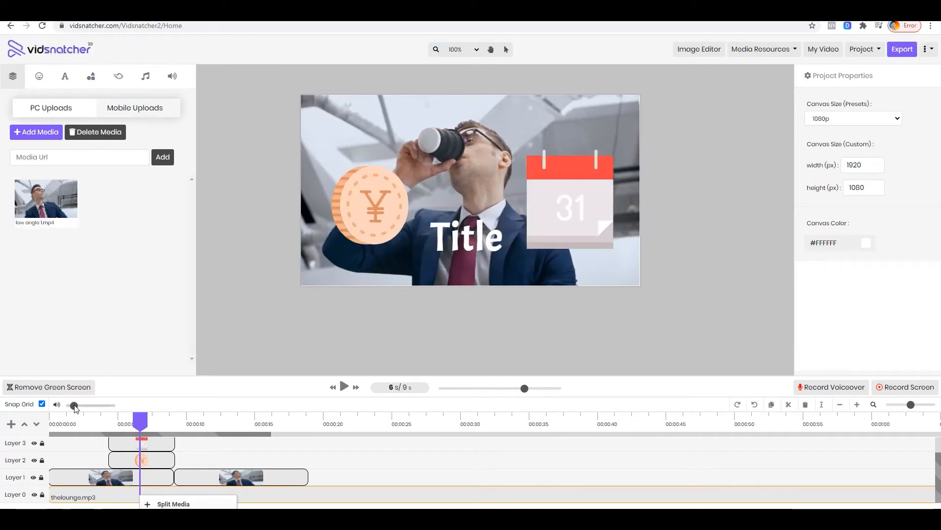
# Play the video from the 5 s mark, raising the music volume and lowering it again during playback, and pause at 16 s.
pyautogui.moveTo(132, 417); pyautogui.dragTo(118, 420)
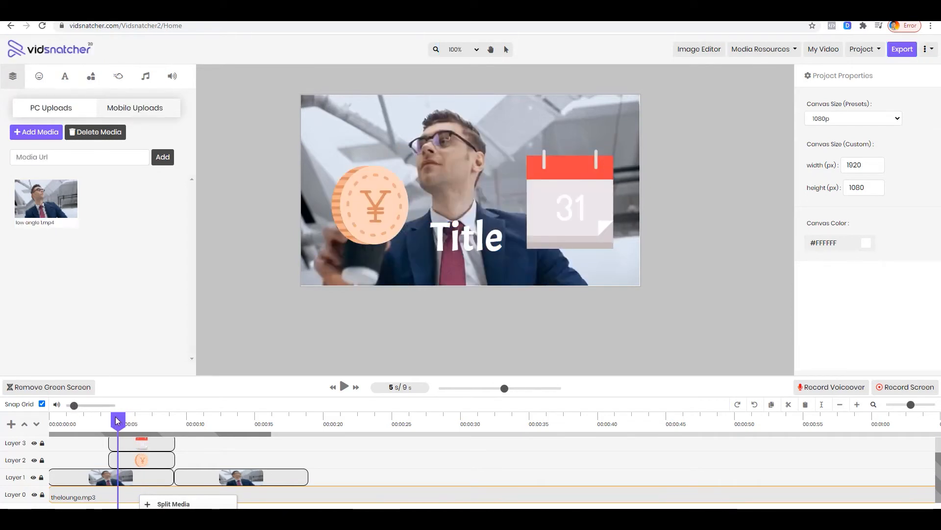
pyautogui.click(345, 386)
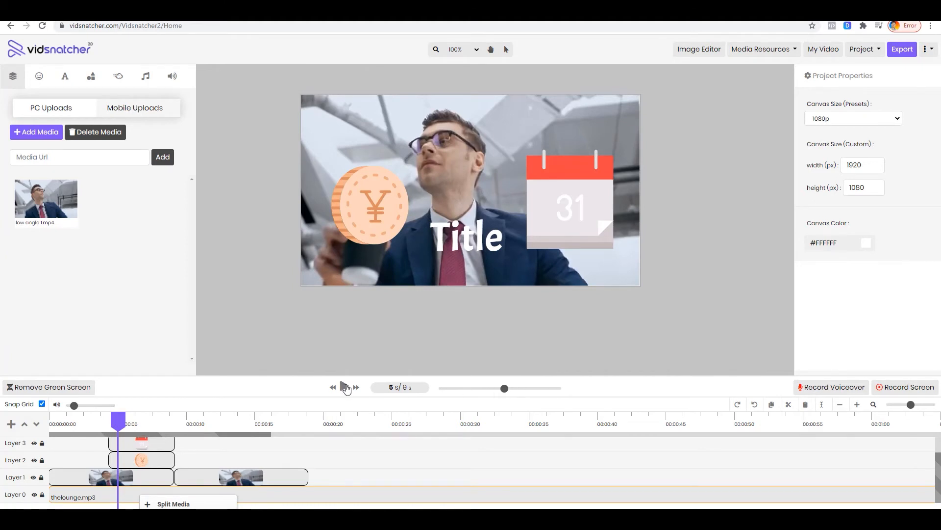
pyautogui.click(89, 405)
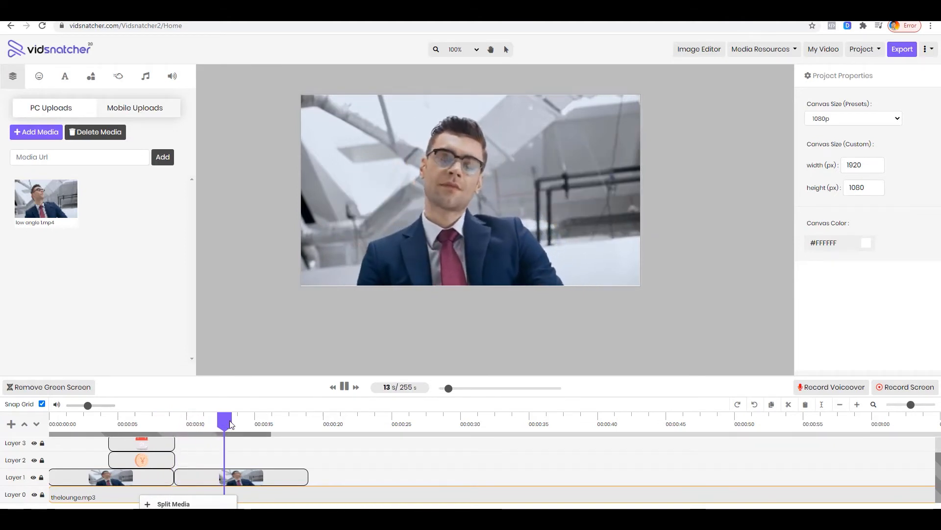
pyautogui.moveTo(87, 406); pyautogui.dragTo(75, 408)
pyautogui.click(345, 388)
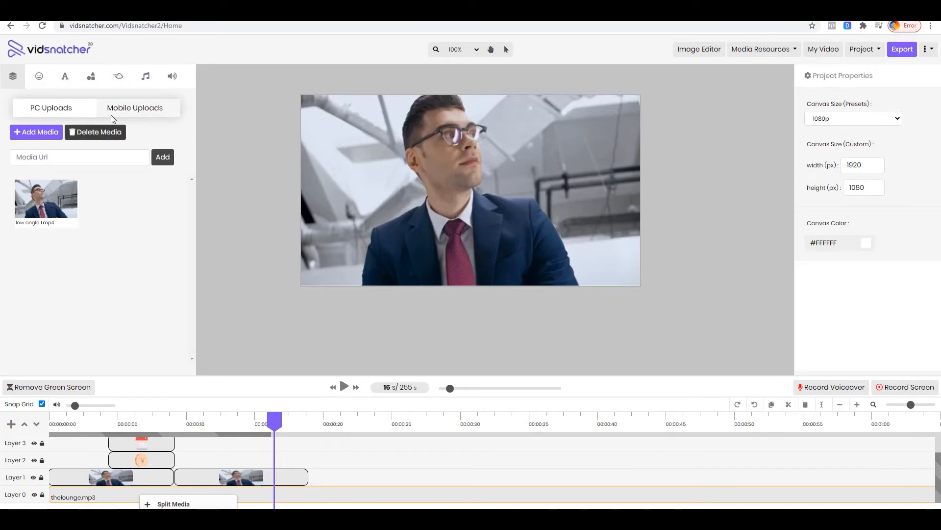
# Examine the text-to-speech options and its list of template scripts, leaving the script on Custom.
pyautogui.click(172, 76)
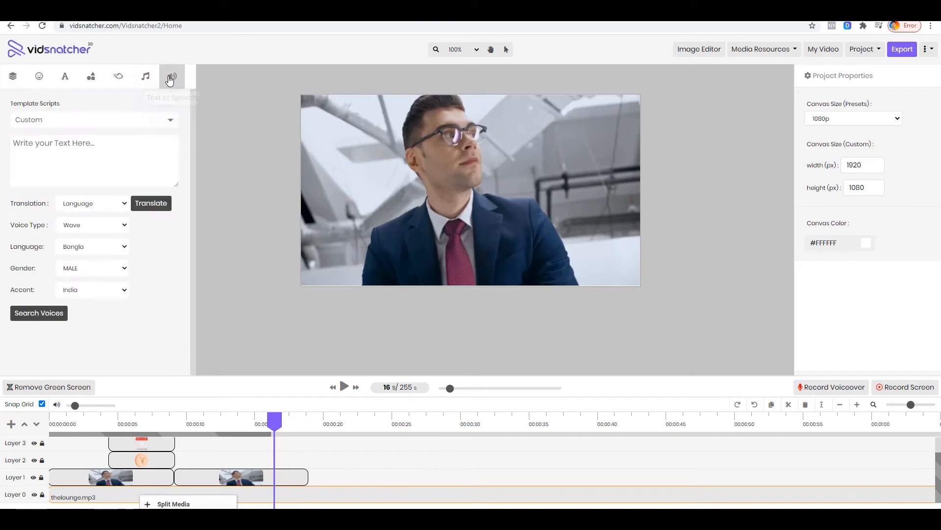
pyautogui.click(102, 122)
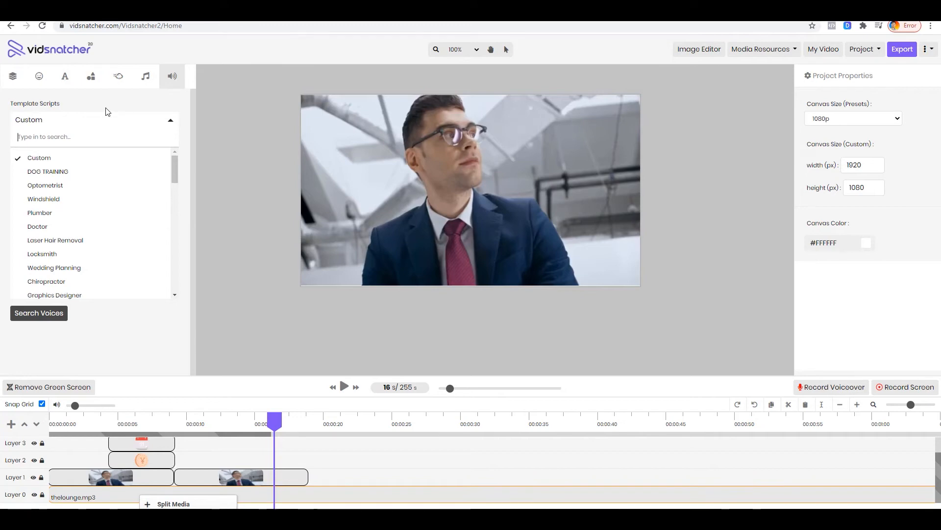
pyautogui.click(122, 106)
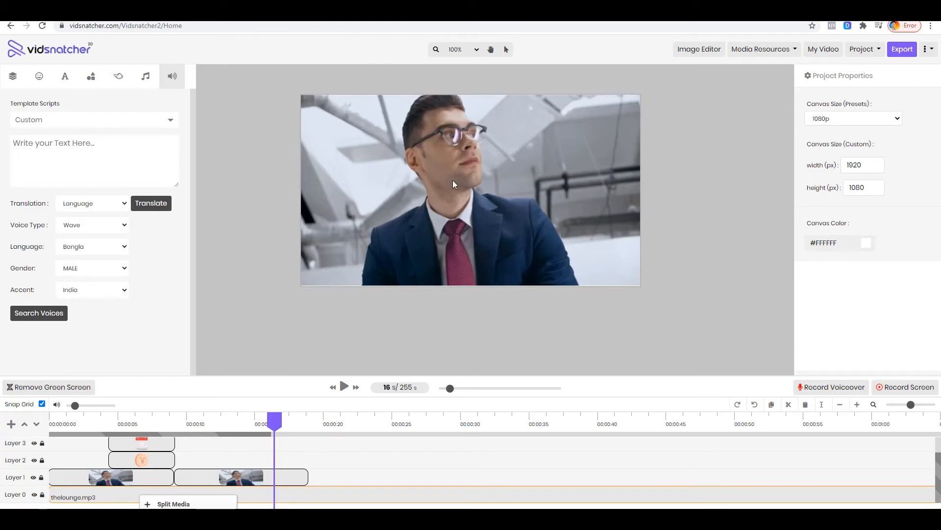
pyautogui.click(614, 456)
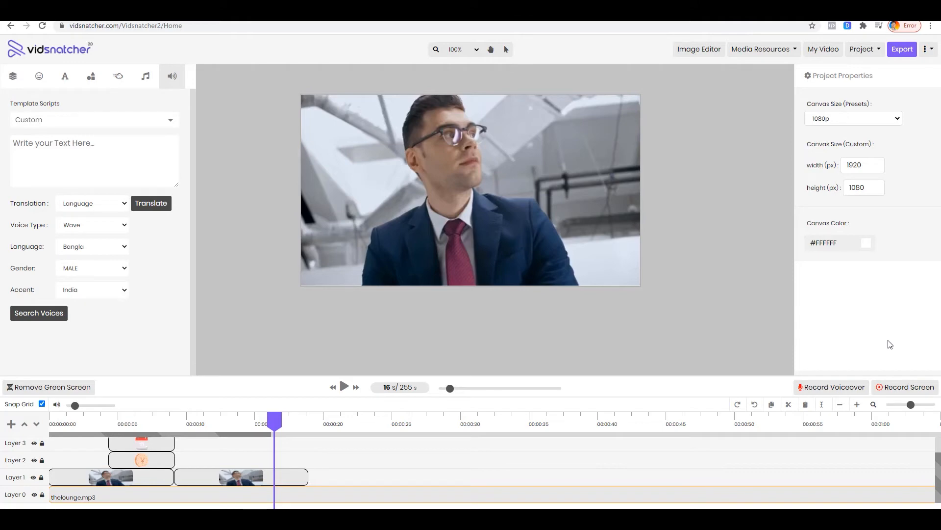
# Set up a screen recording with the microphone enabled, allow microphone access and start the recording.
pyautogui.click(903, 391)
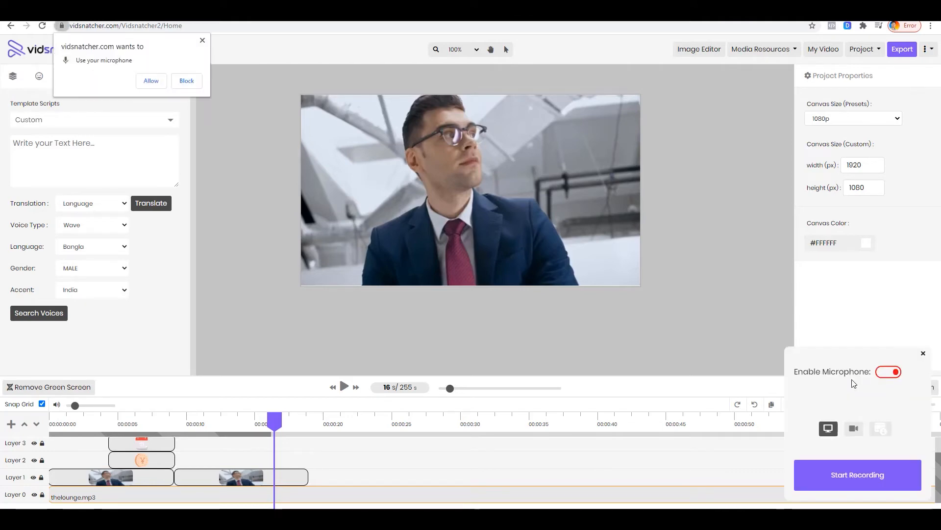
pyautogui.moveTo(396, 219); pyautogui.dragTo(377, 219)
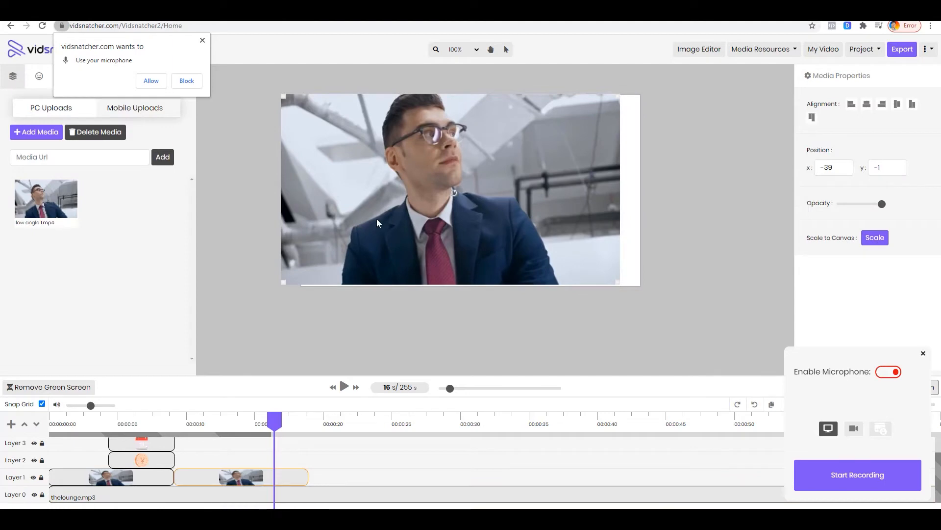
pyautogui.click(152, 82)
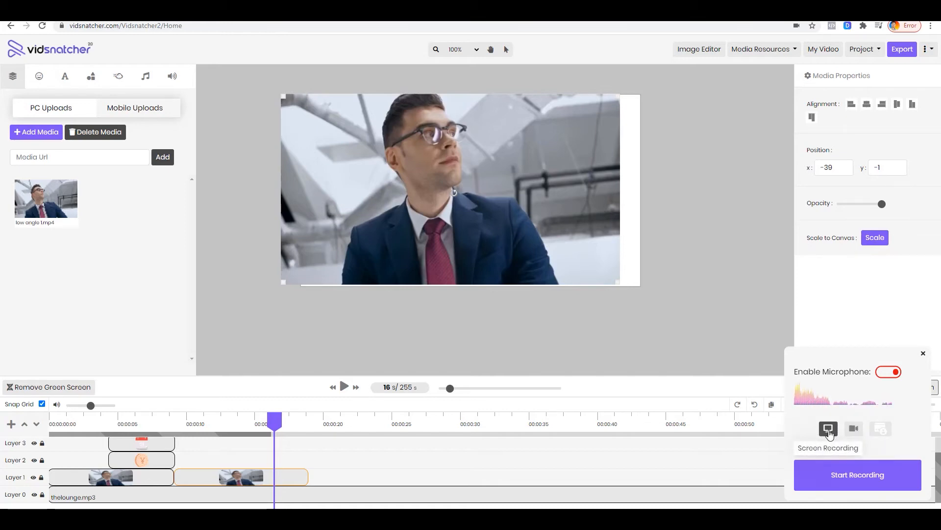
pyautogui.click(858, 481)
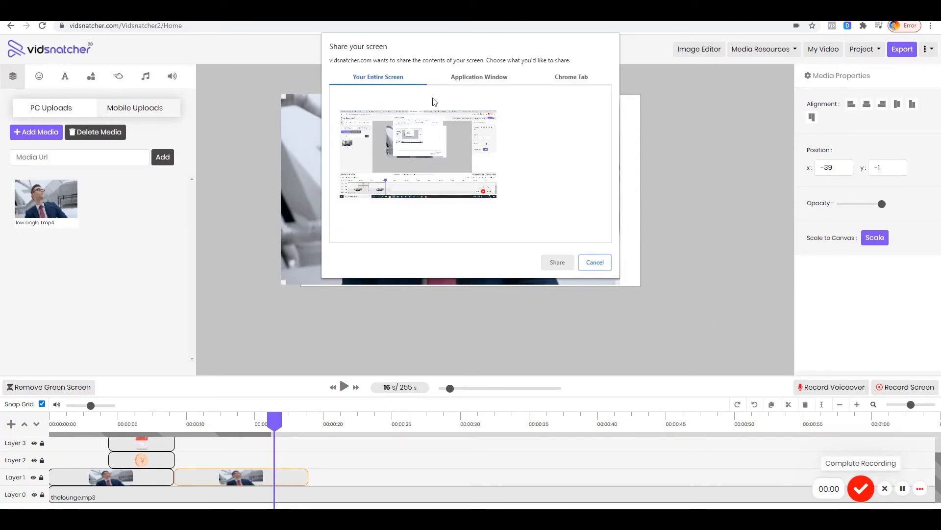
# Look through the application windows and Chrome tabs offered for sharing, and share the entire screen for the recording.
pyautogui.click(480, 82)
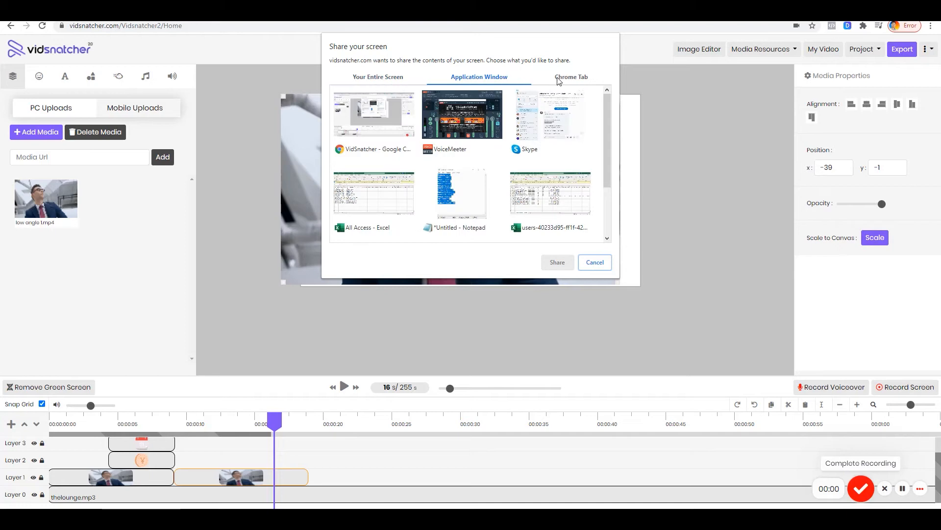
pyautogui.click(571, 81)
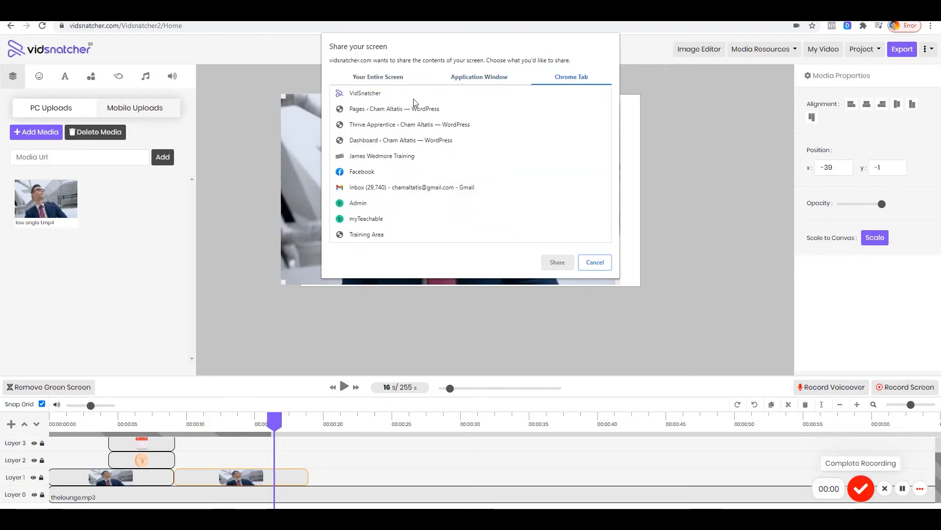
pyautogui.click(368, 79)
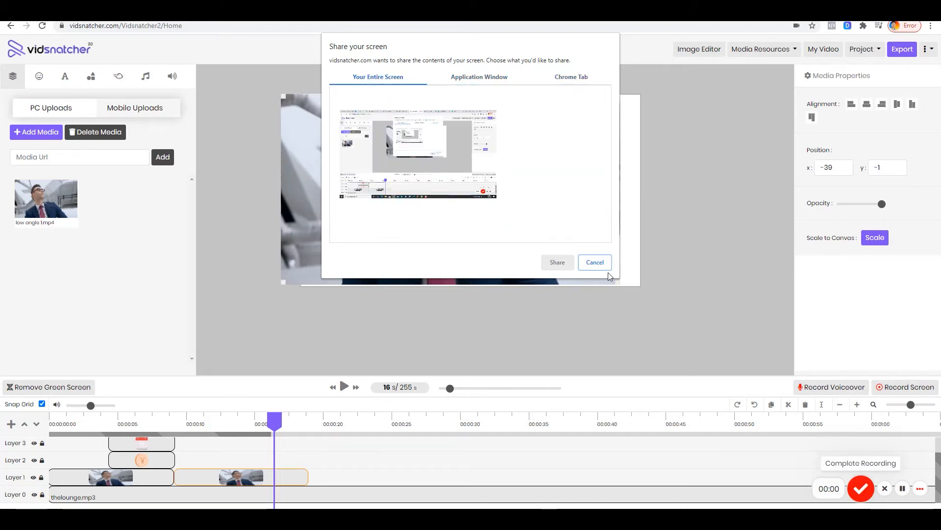
pyautogui.click(405, 159)
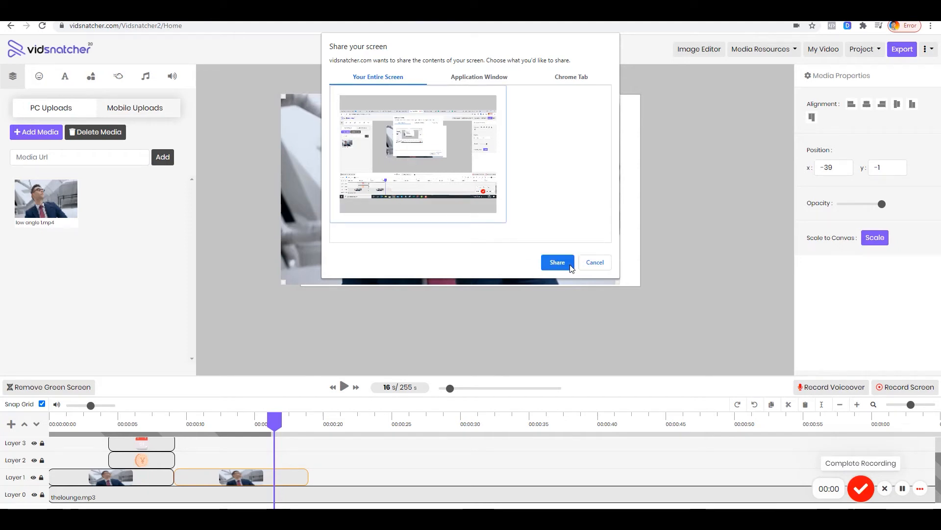
pyautogui.click(557, 264)
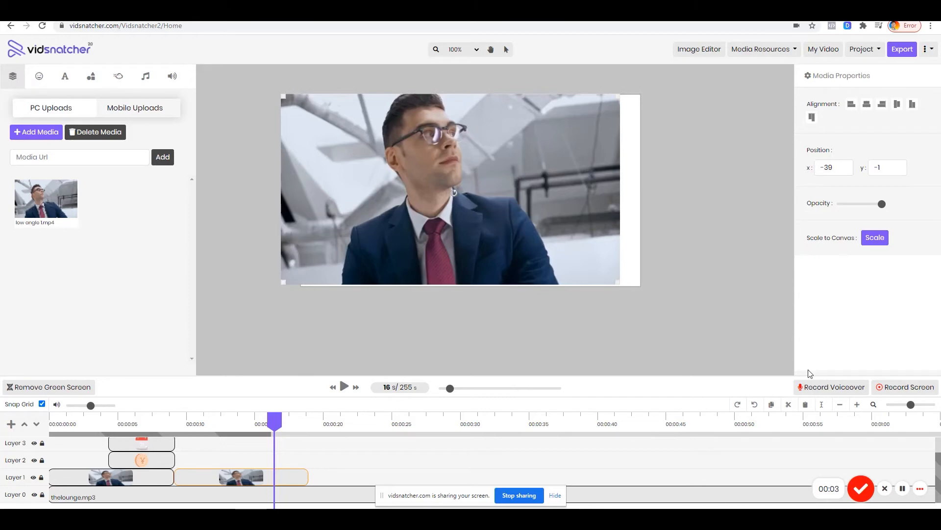
# Complete the screen recording and move the shifted clip back over the canvas at about x 3, y 2.
pyautogui.click(861, 490)
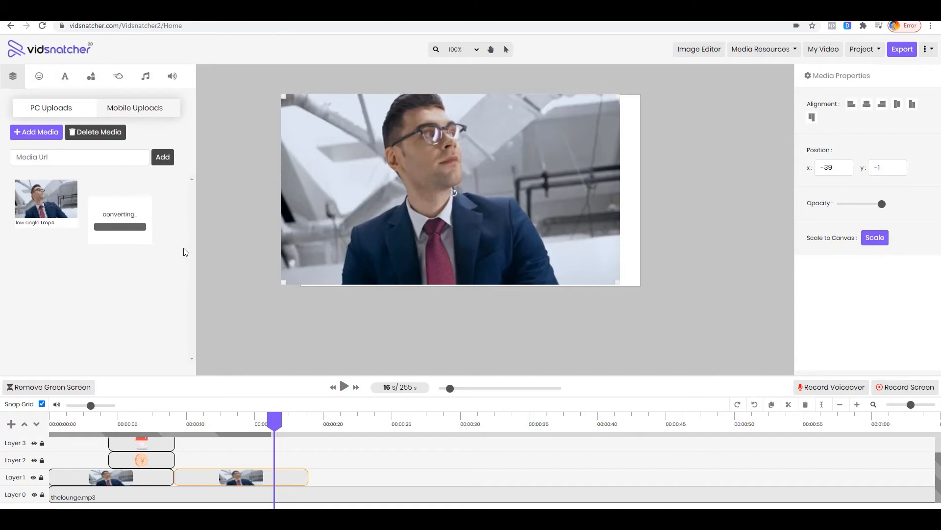
pyautogui.moveTo(374, 209); pyautogui.dragTo(393, 210)
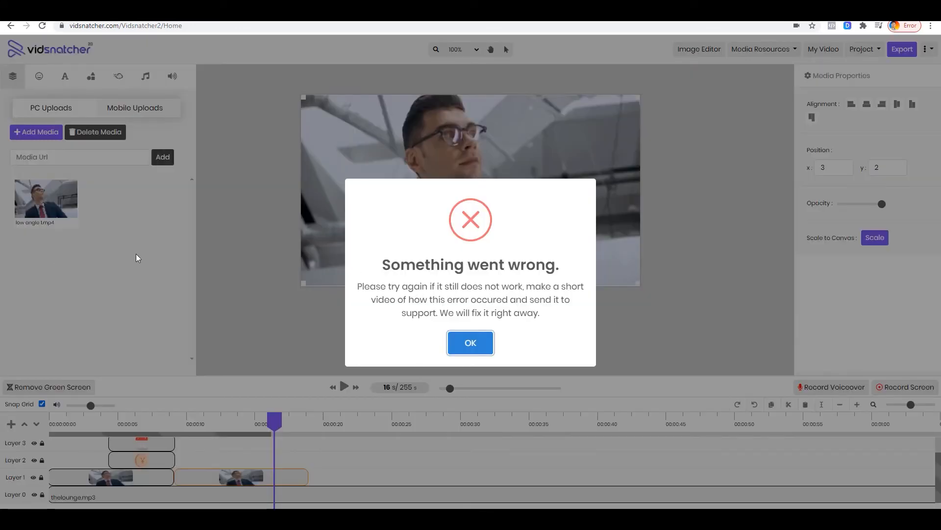
pyautogui.click(485, 342)
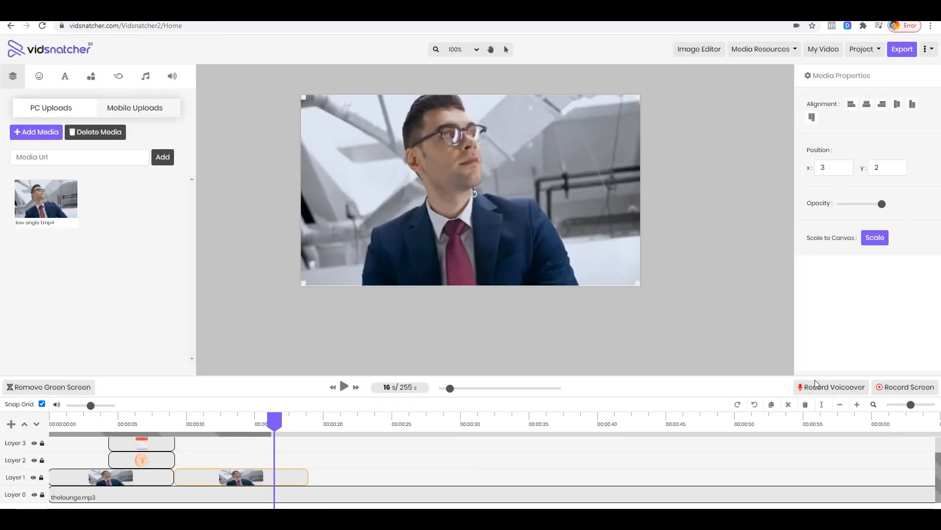
# Try once more to record the entire screen and complete the recording.
pyautogui.click(909, 390)
pyautogui.click(871, 473)
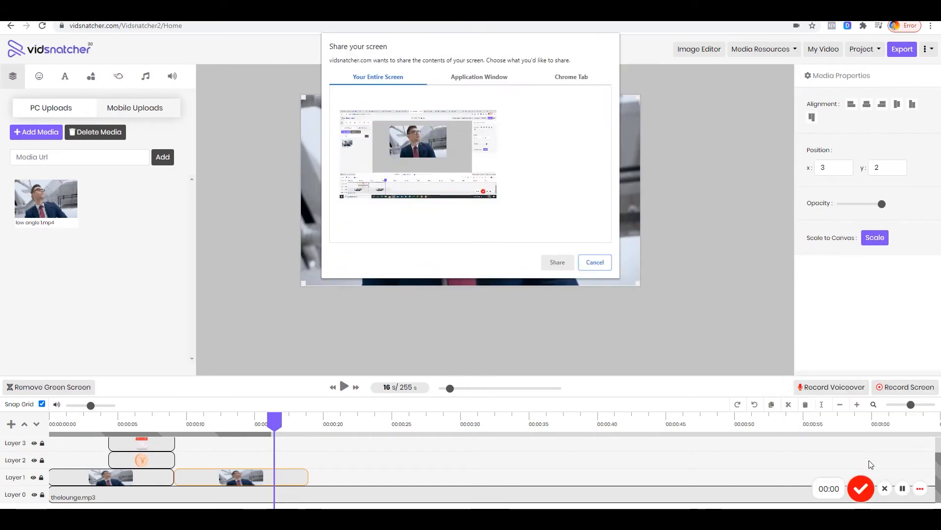
pyautogui.click(433, 181)
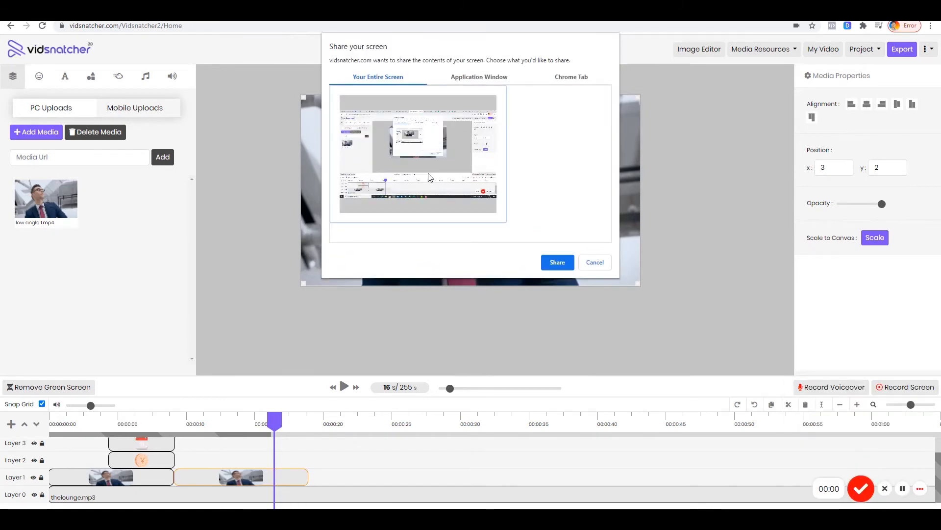
pyautogui.click(558, 262)
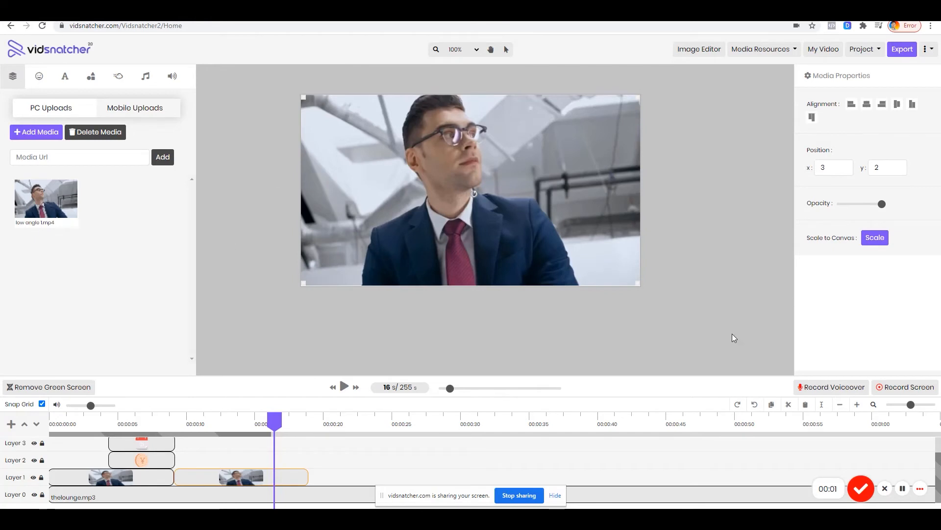
pyautogui.click(861, 488)
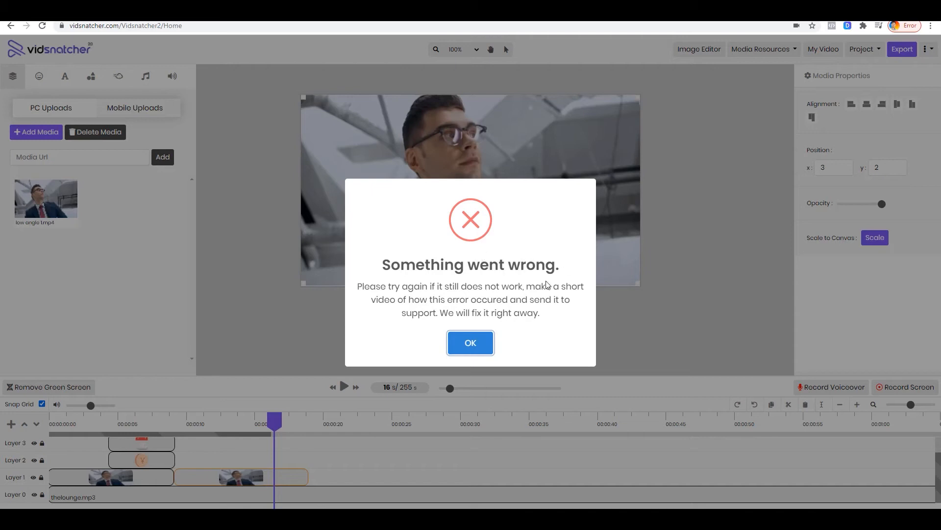
pyautogui.click(470, 345)
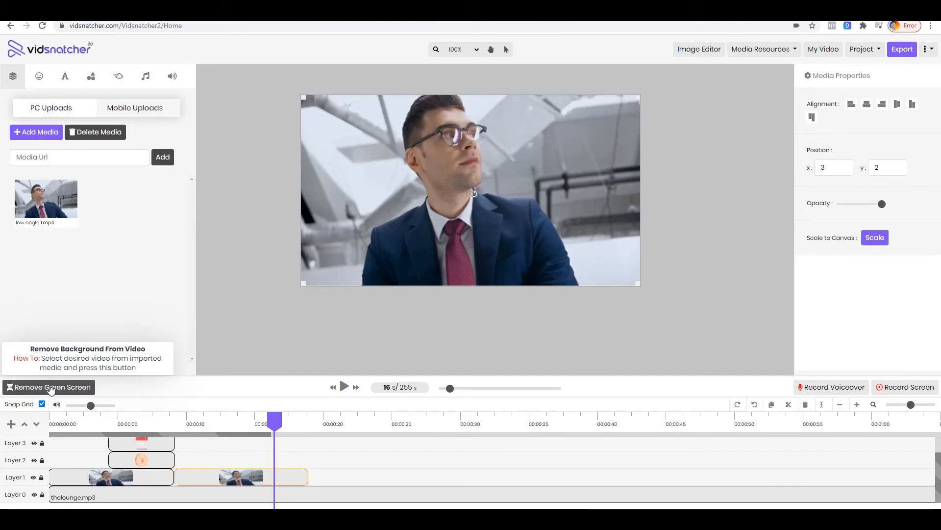
# Switch to YouTube, search for "green screen footage" and open the video "Green Screen Footage for test".
pyautogui.click(94, 158)
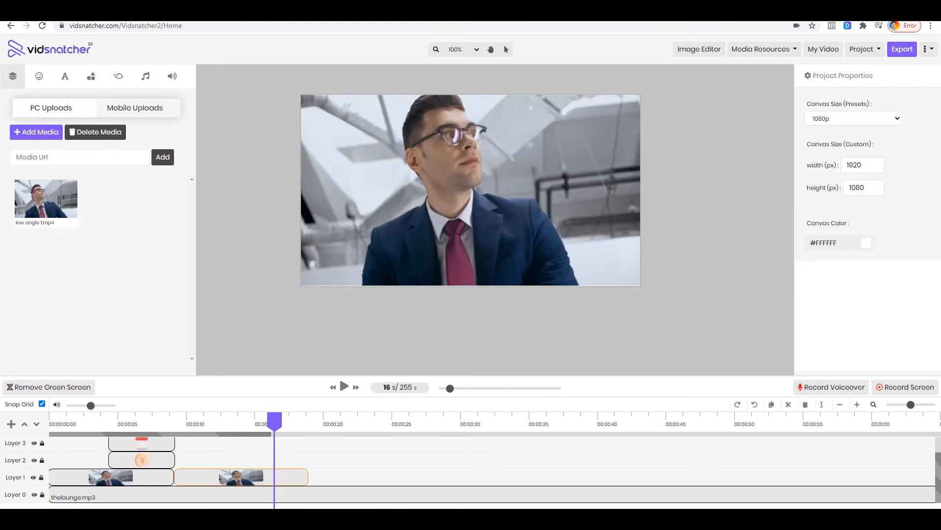
pyautogui.click(778, 10)
pyautogui.write('you')
pyautogui.press('Return')
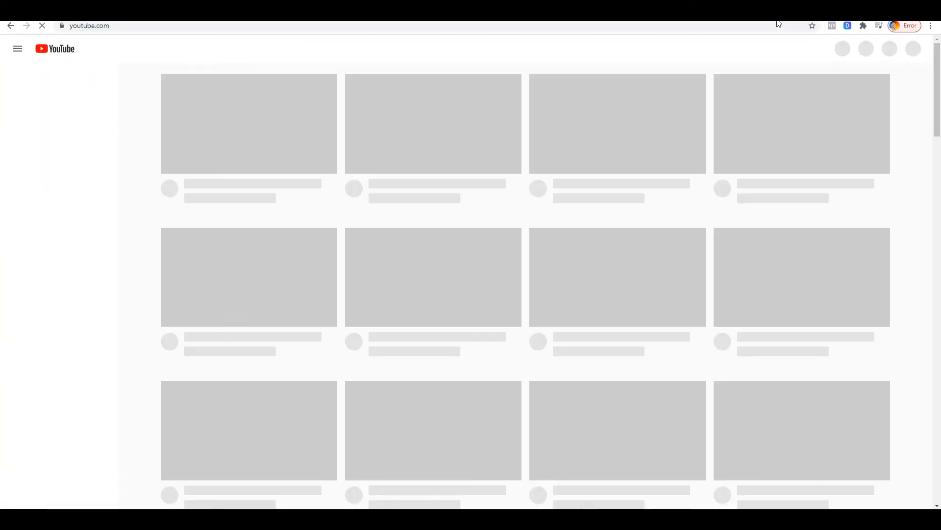
pyautogui.click(375, 49)
pyautogui.write('green screen footage')
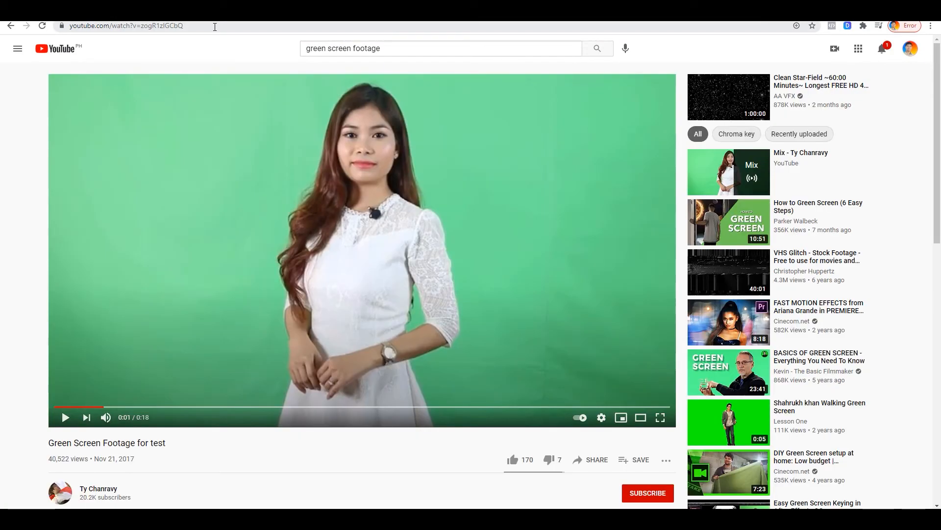
# Copy the YouTube video's address and try to add it to the VidSnatcher project as a media URL.
pyautogui.click(215, 26)
pyautogui.hotkey('ctrl', 'c')
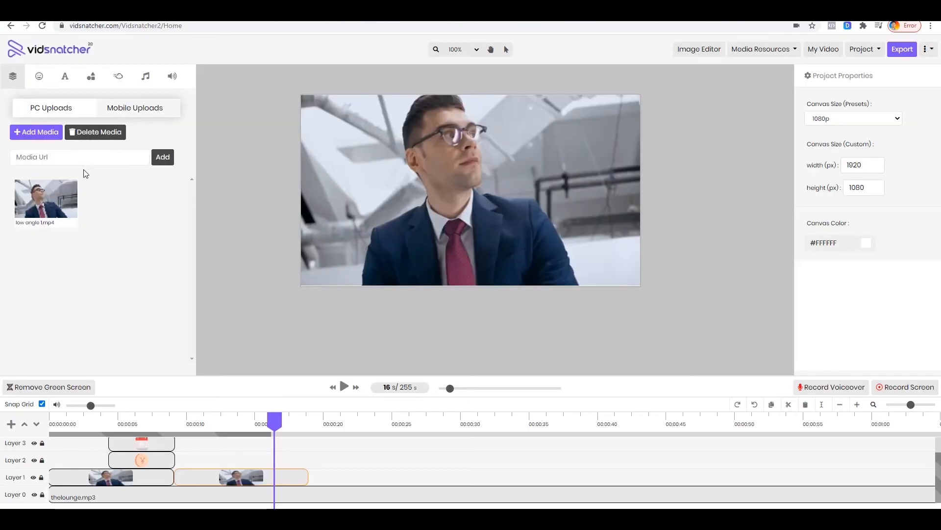
pyautogui.click(103, 158)
pyautogui.hotkey('ctrl', 'v')
pyautogui.click(163, 157)
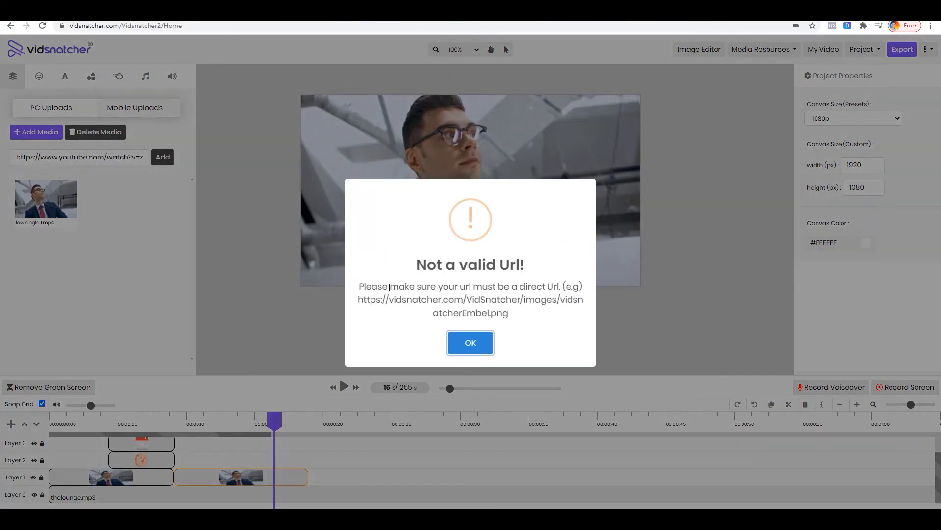
pyautogui.click(471, 343)
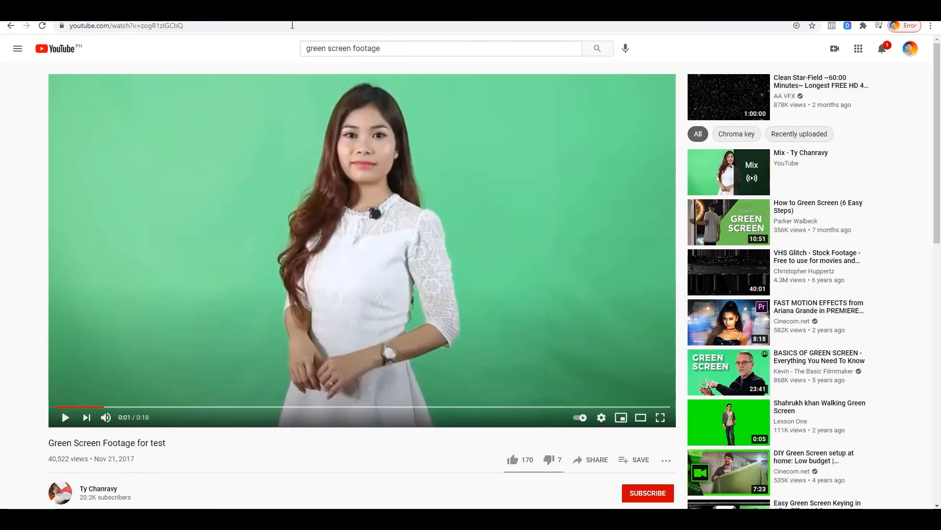
# Reload the YouTube video page, copy its address again and retry adding it as the media URL in VidSnatcher.
pyautogui.hotkey('ctrl', 'a')
pyautogui.press('Return')
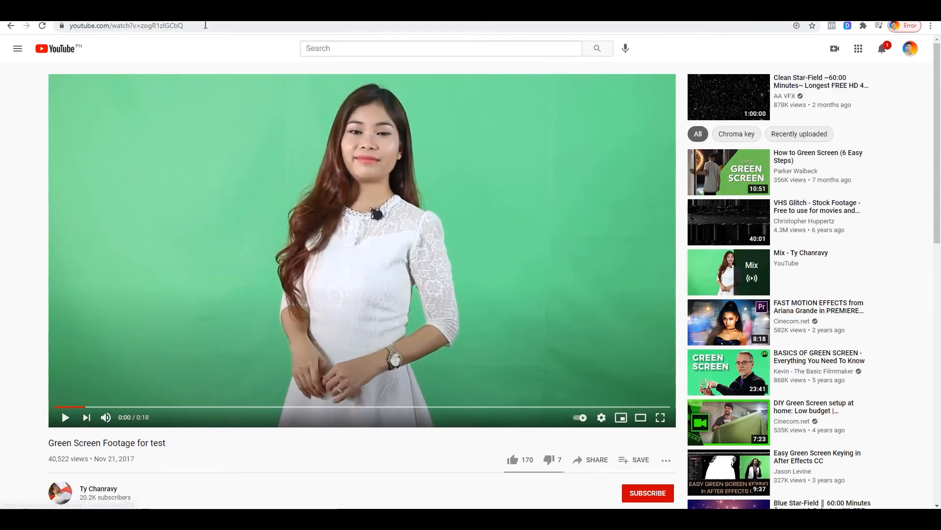
pyautogui.click(207, 25)
pyautogui.hotkey('ctrl', 'c')
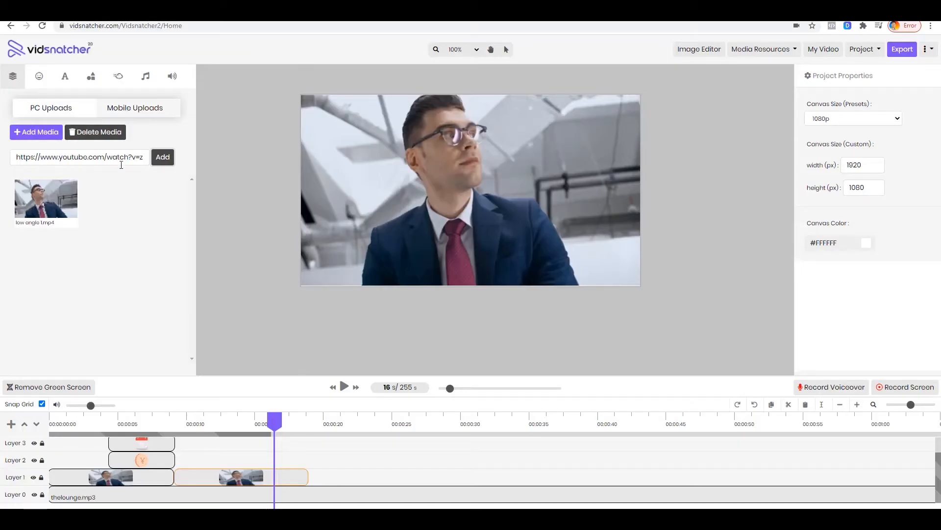
pyautogui.click(137, 156)
pyautogui.hotkey('ctrl', 'a')
pyautogui.hotkey('ctrl', 'v')
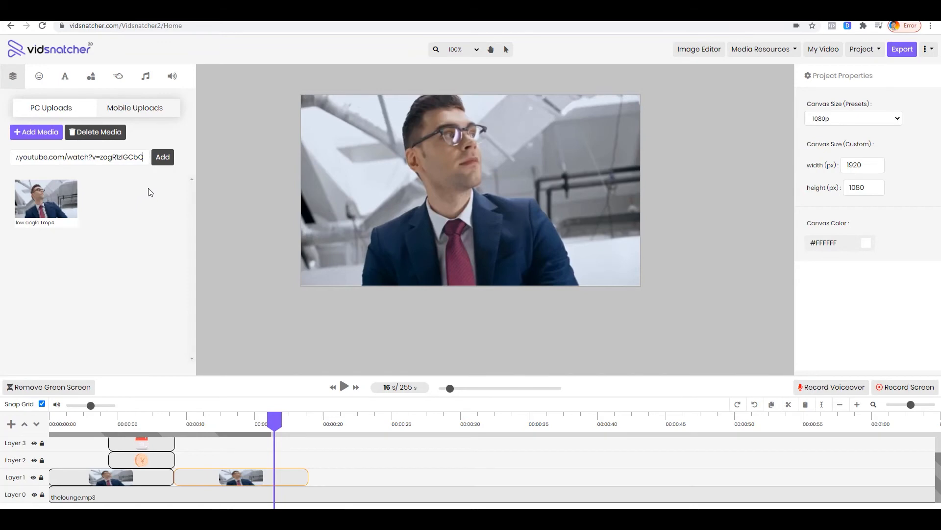
pyautogui.click(163, 157)
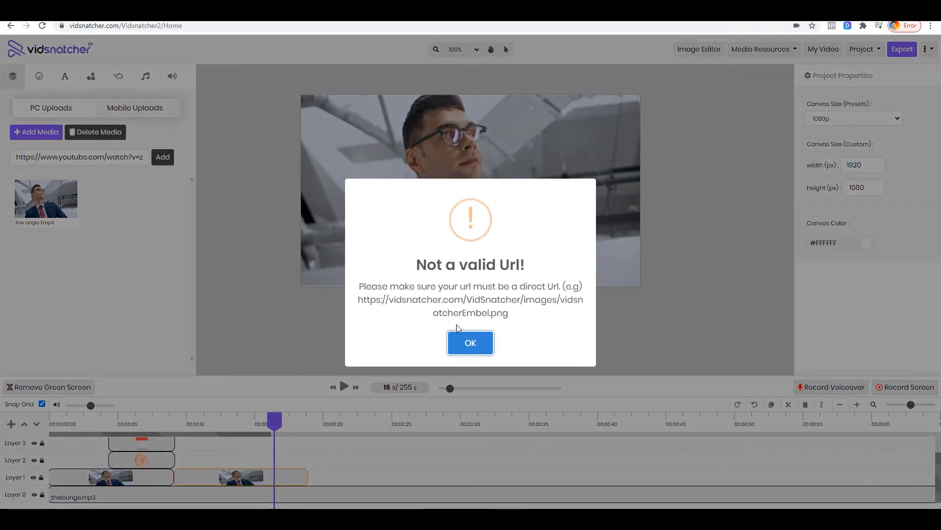
pyautogui.click(474, 349)
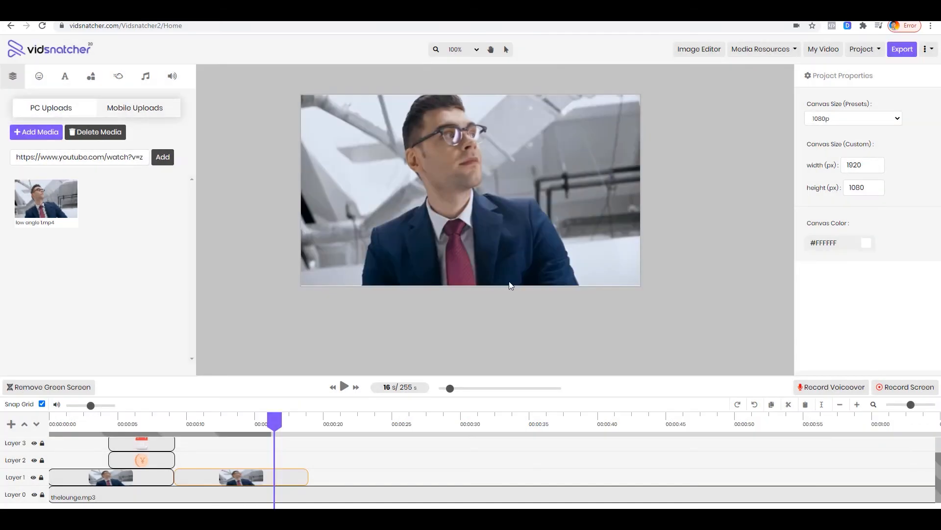
# Download the video "Green Screen Footage for test" and import it from Local Disk (D:) into the project's PC uploads.
pyautogui.click(816, 11)
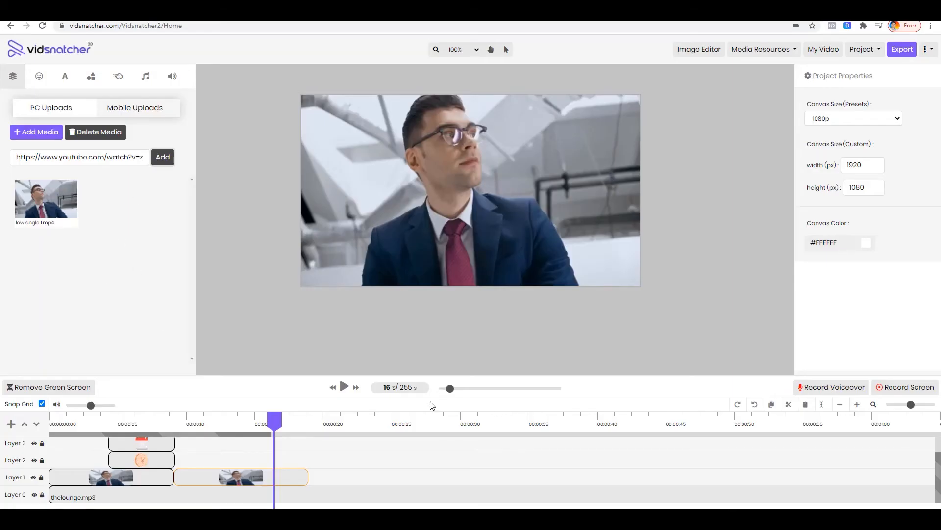
pyautogui.moveTo(517, 519)
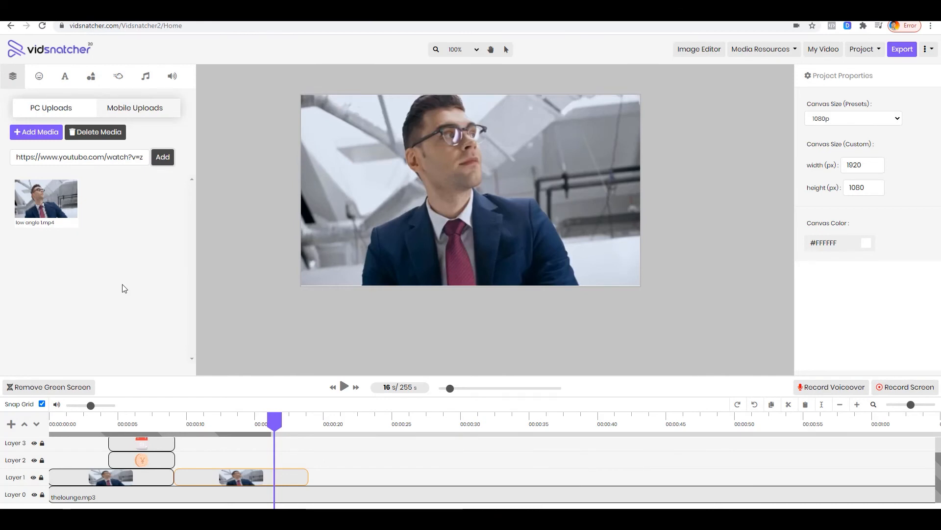
pyautogui.click(518, 486)
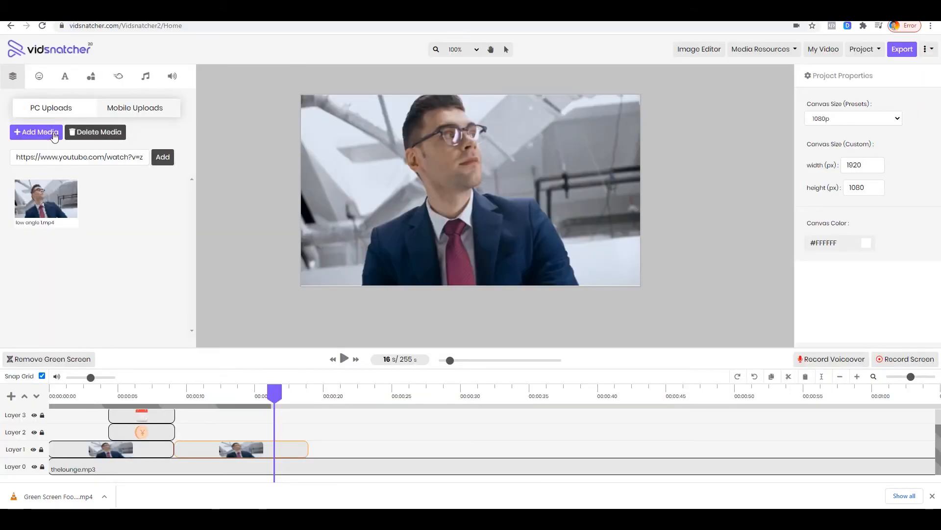
pyautogui.click(55, 135)
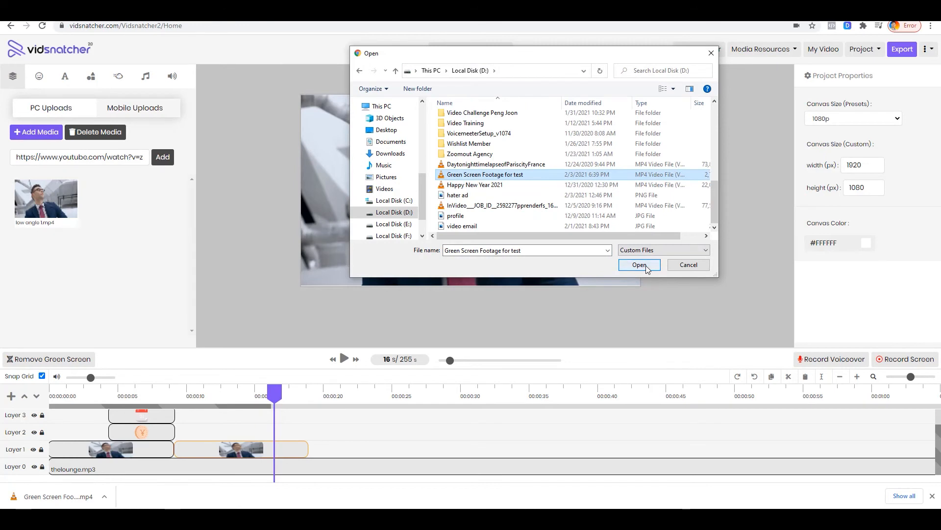
pyautogui.click(639, 264)
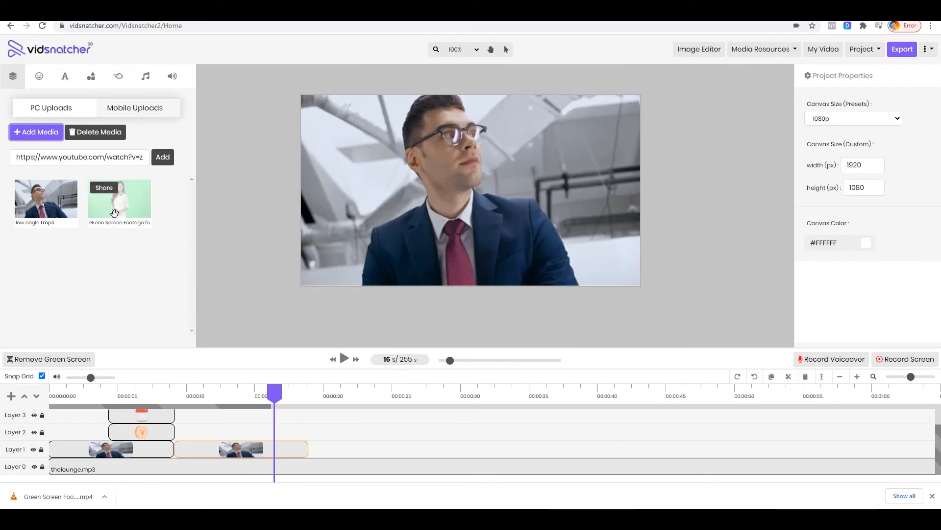
# Place the green screen footage clip on Layer 1 directly after the second low angle clip.
pyautogui.moveTo(115, 205); pyautogui.dragTo(371, 440)
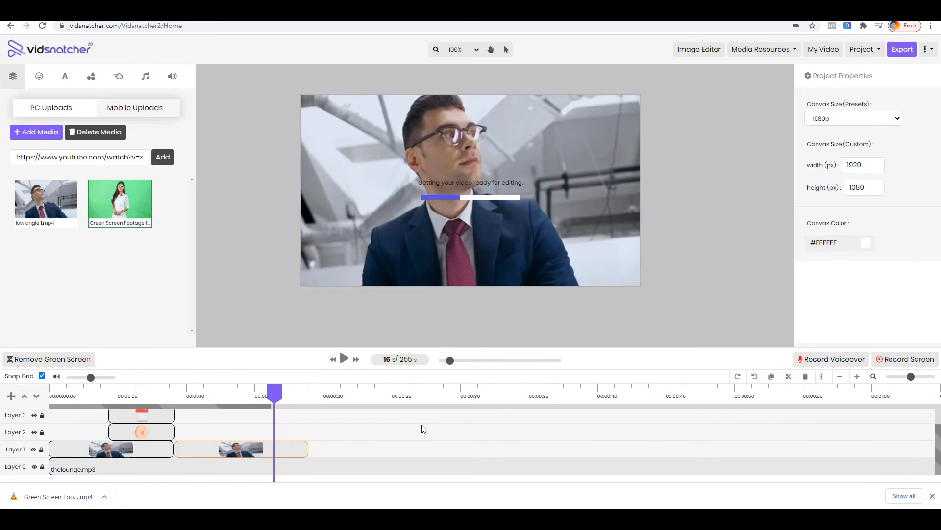
# In the green screen removal settings, sample the clip's background as key colour #74f29a and set similarity to 29 and blend to 15.
pyautogui.click(33, 358)
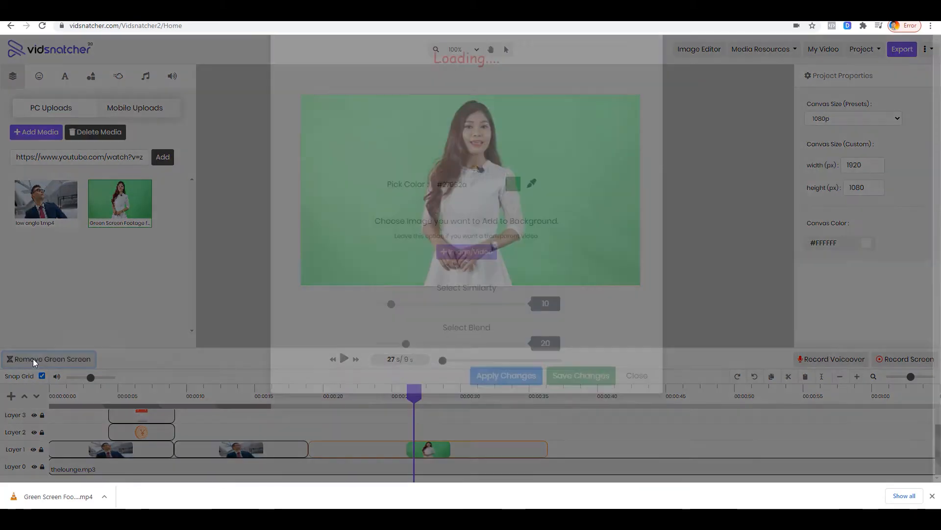
pyautogui.click(531, 278)
pyautogui.click(521, 143)
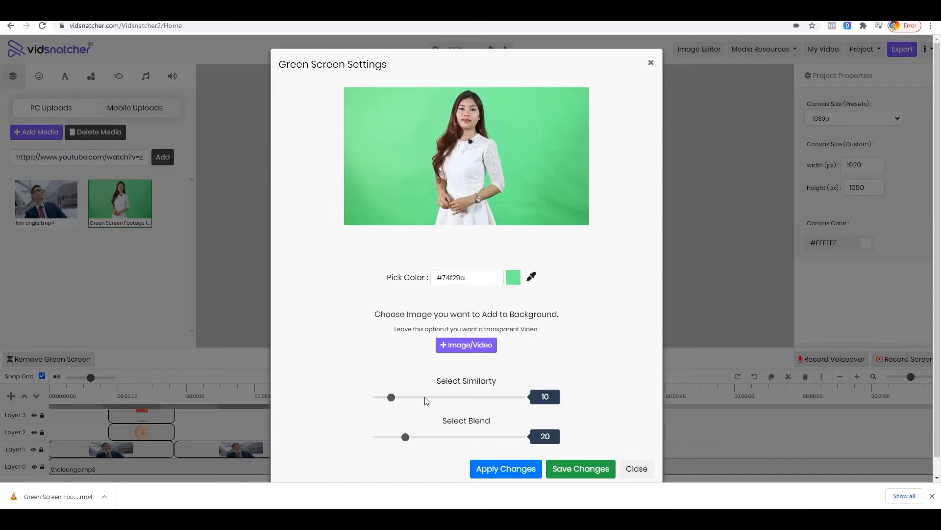
pyautogui.moveTo(394, 401); pyautogui.dragTo(419, 398)
pyautogui.moveTo(411, 438)
pyautogui.mouseDown()
pyautogui.moveTo(445, 436)
pyautogui.moveTo(399, 436)
pyautogui.mouseUp()
pyautogui.scroll(-1, 537, 348)
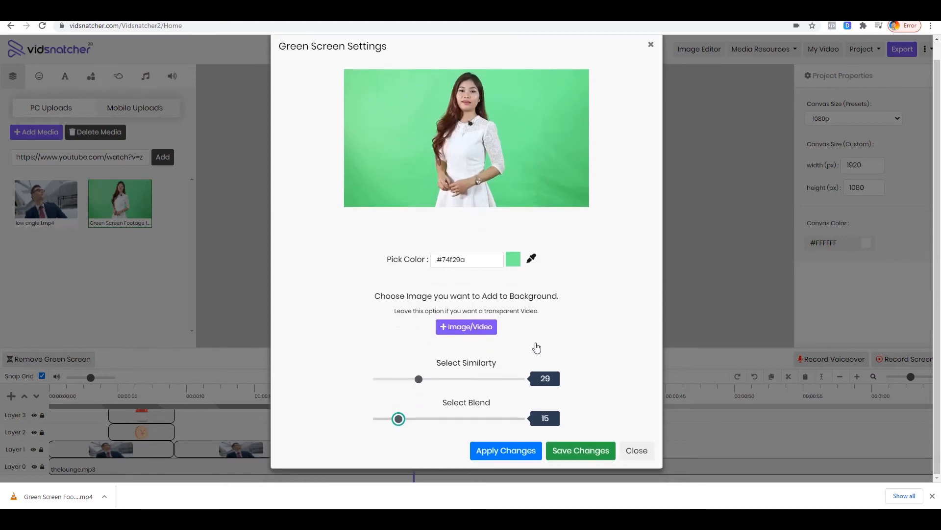
# Choose the butterfly-1127666 image from the Kreate folder on Local Disk (D:) as the replacement background.
pyautogui.click(467, 327)
pyautogui.scroll(-10, 520, 137)
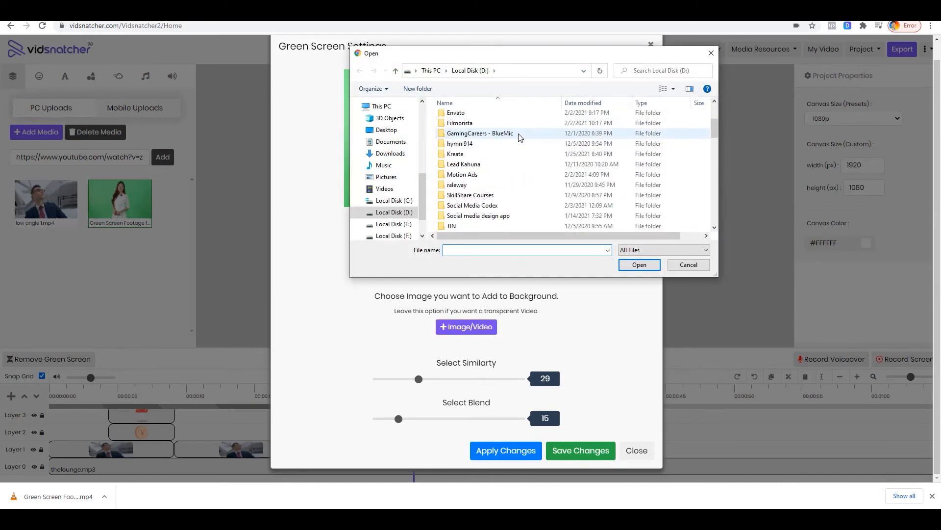
pyautogui.scroll(-3, 520, 137)
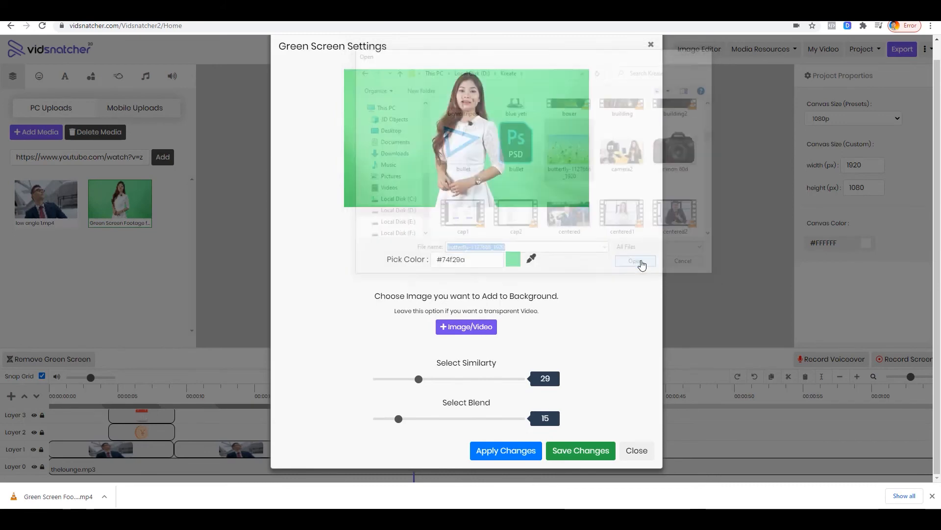
pyautogui.click(639, 264)
# Resample the key colour as #76f39b from the green backdrop and set similarity to 46 and blend to 49.
pyautogui.moveTo(418, 379)
pyautogui.mouseDown()
pyautogui.moveTo(449, 379)
pyautogui.moveTo(417, 379)
pyautogui.mouseUp()
pyautogui.click(536, 262)
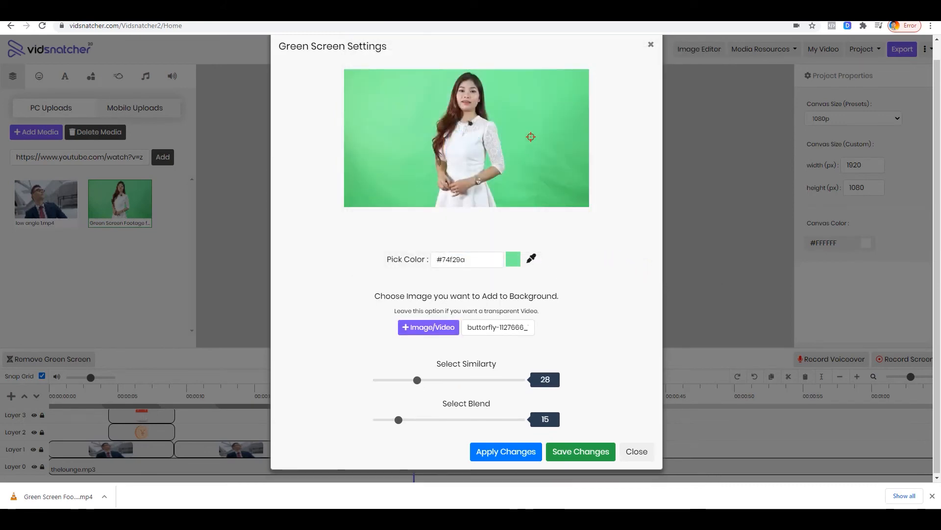
pyautogui.click(516, 138)
pyautogui.moveTo(416, 380); pyautogui.dragTo(443, 380)
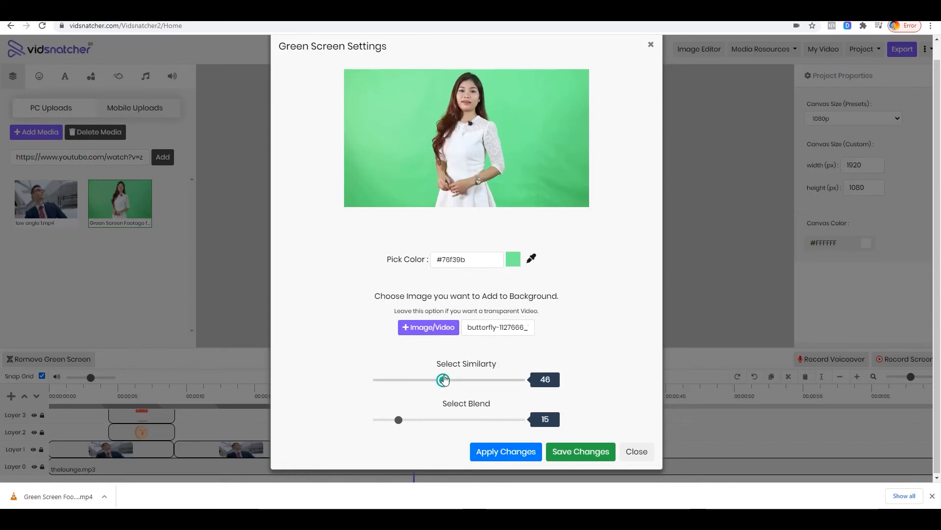
pyautogui.moveTo(399, 420); pyautogui.dragTo(447, 420)
# Adjust the green screen removal to a similarity of 44 and a blend of 72.
pyautogui.click(394, 379)
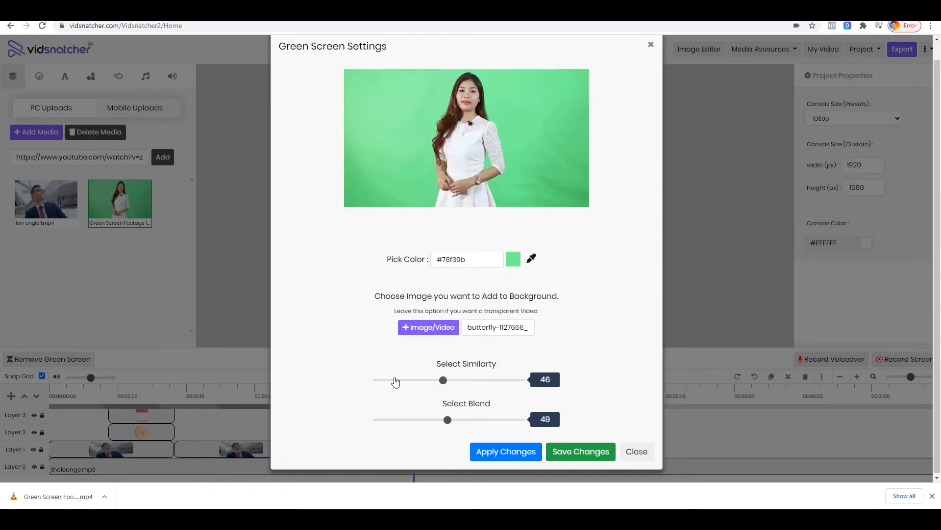
pyautogui.scroll(-1, 581, 380)
pyautogui.moveTo(451, 382)
pyautogui.mouseDown()
pyautogui.moveTo(483, 380)
pyautogui.moveTo(440, 380)
pyautogui.mouseUp()
pyautogui.moveTo(448, 419); pyautogui.dragTo(482, 420)
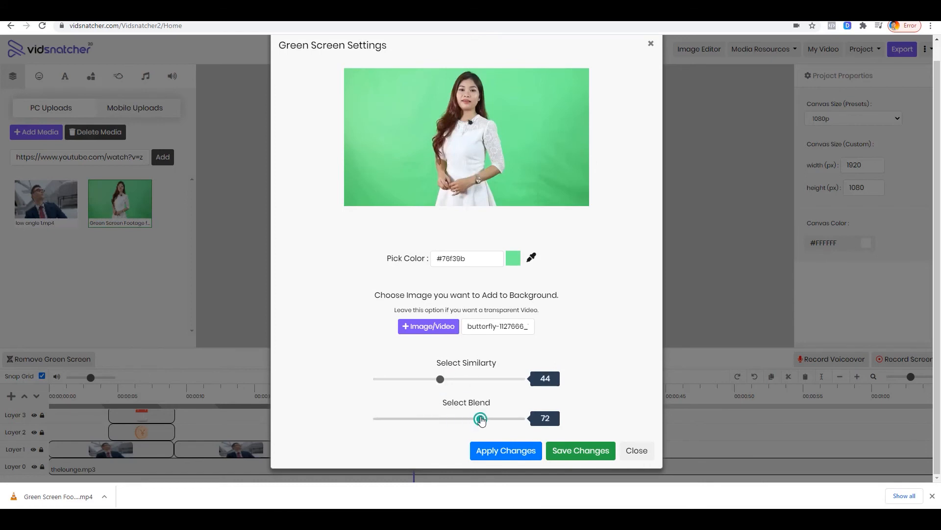
# Try further keying values, ending at similarity 68 and blend 59, and close the green screen settings without applying or saving them.
pyautogui.moveTo(440, 379); pyautogui.dragTo(472, 379)
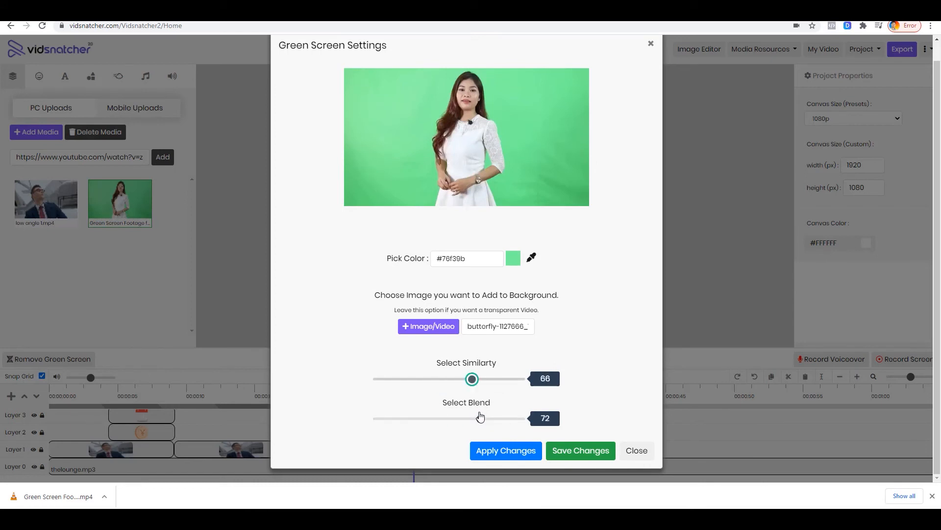
pyautogui.moveTo(479, 419); pyautogui.dragTo(453, 420)
pyautogui.click(447, 379)
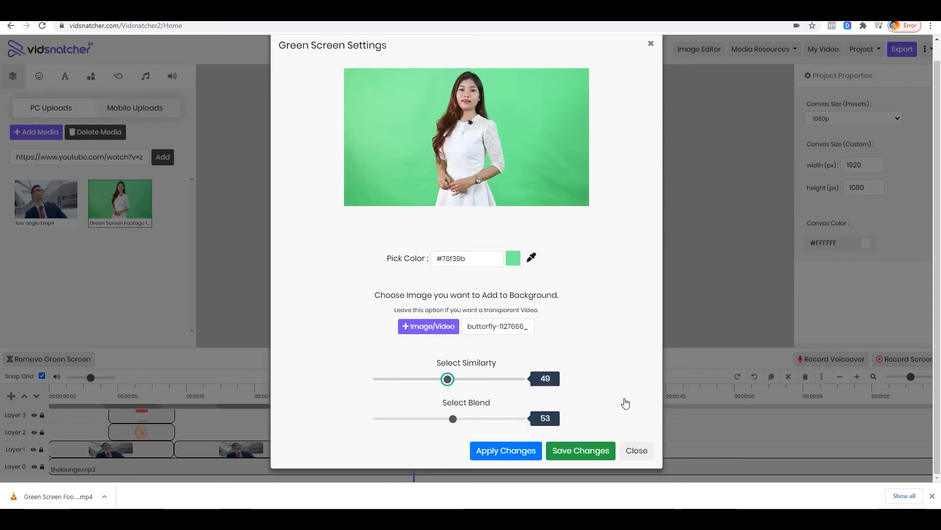
pyautogui.moveTo(449, 380); pyautogui.dragTo(475, 379)
pyautogui.click(460, 419)
pyautogui.moveTo(461, 422); pyautogui.dragTo(463, 421)
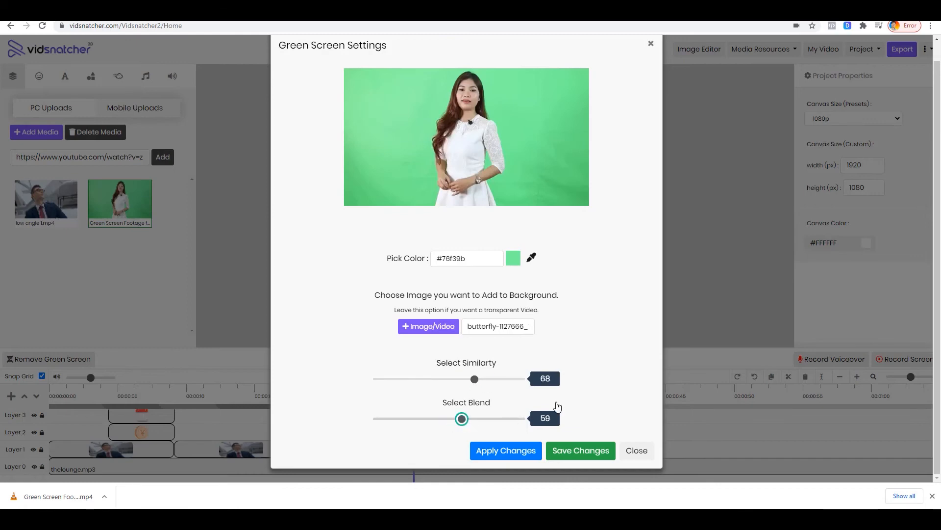
pyautogui.click(637, 450)
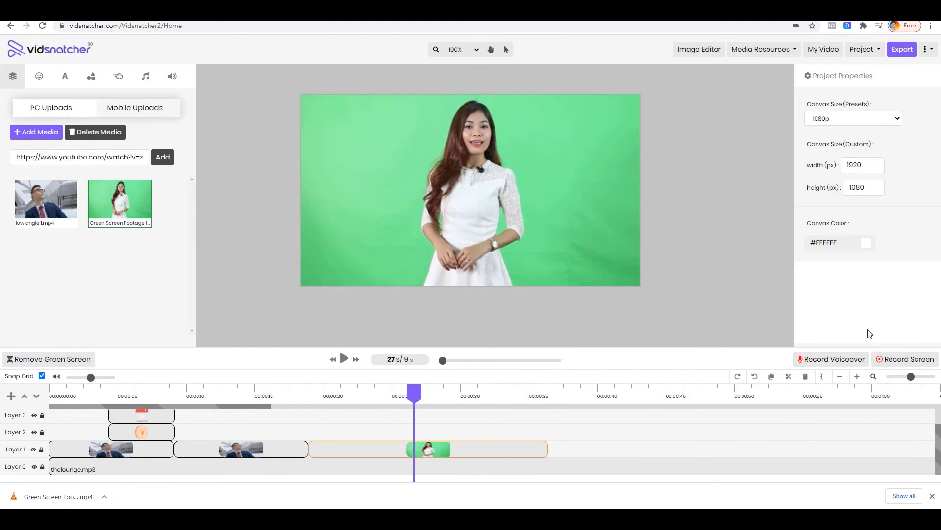